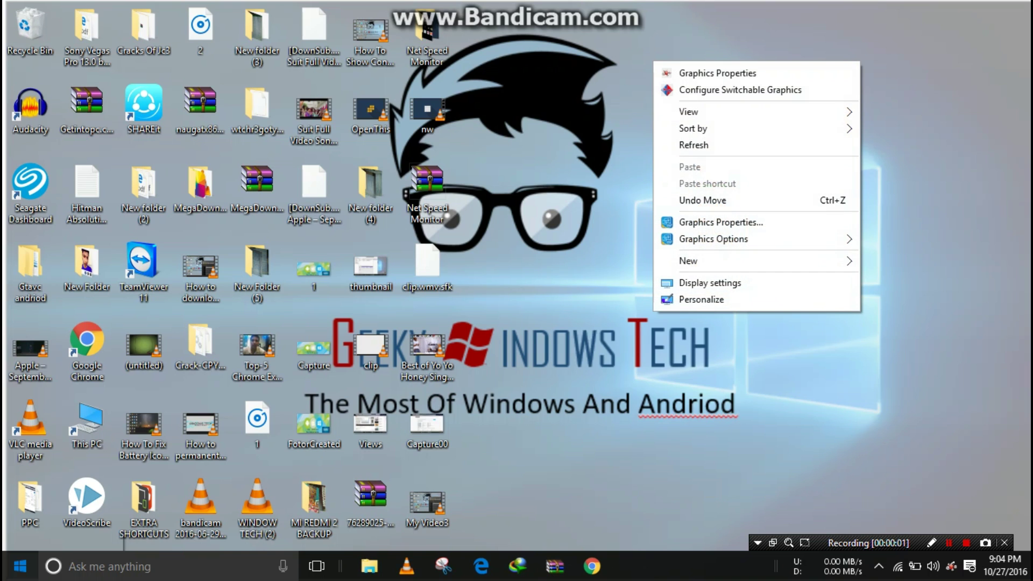
Refresh the desktop and look over the drives listed in This PC
click(693, 144)
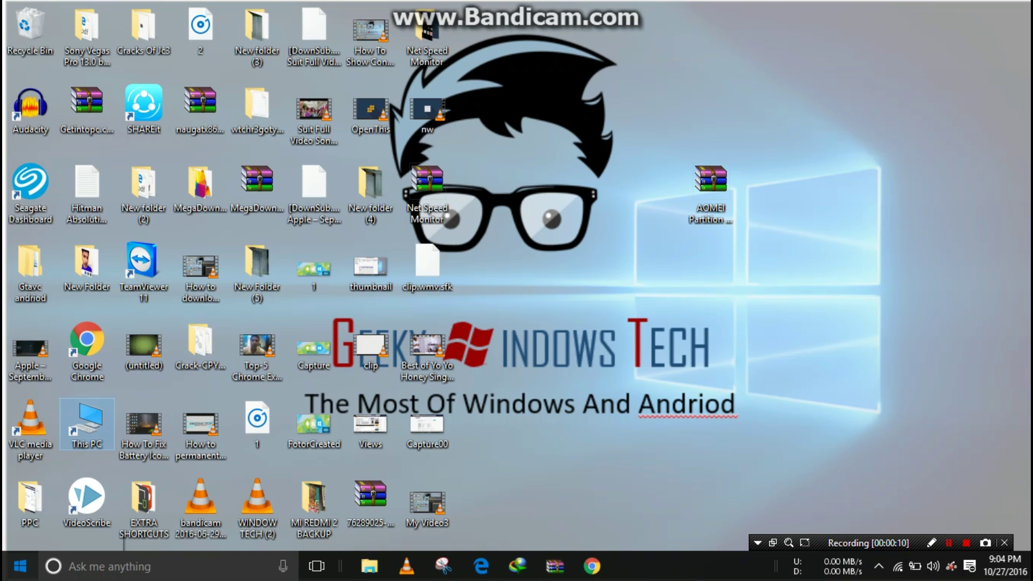
double_click(86, 425)
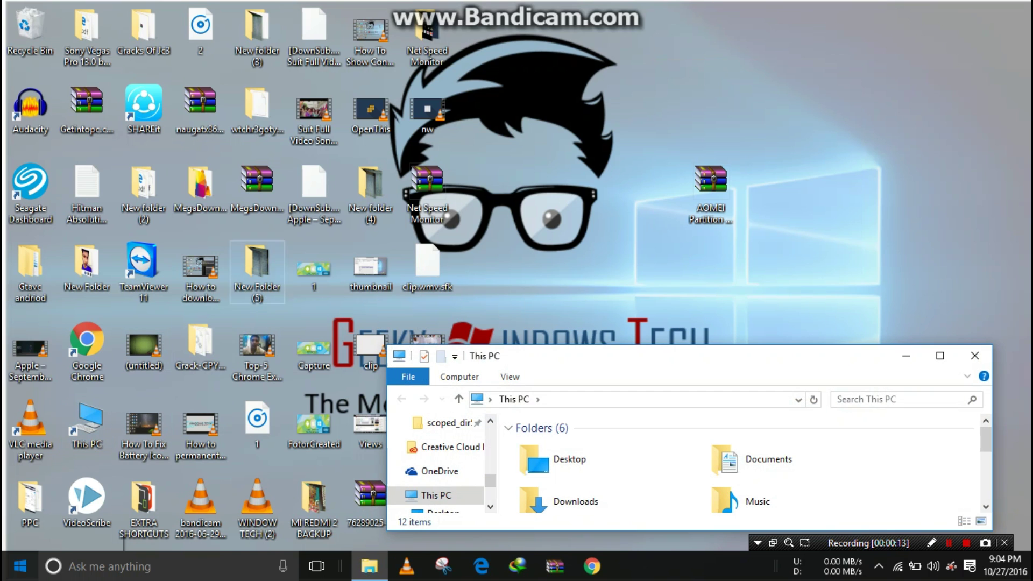
double_click(690, 345)
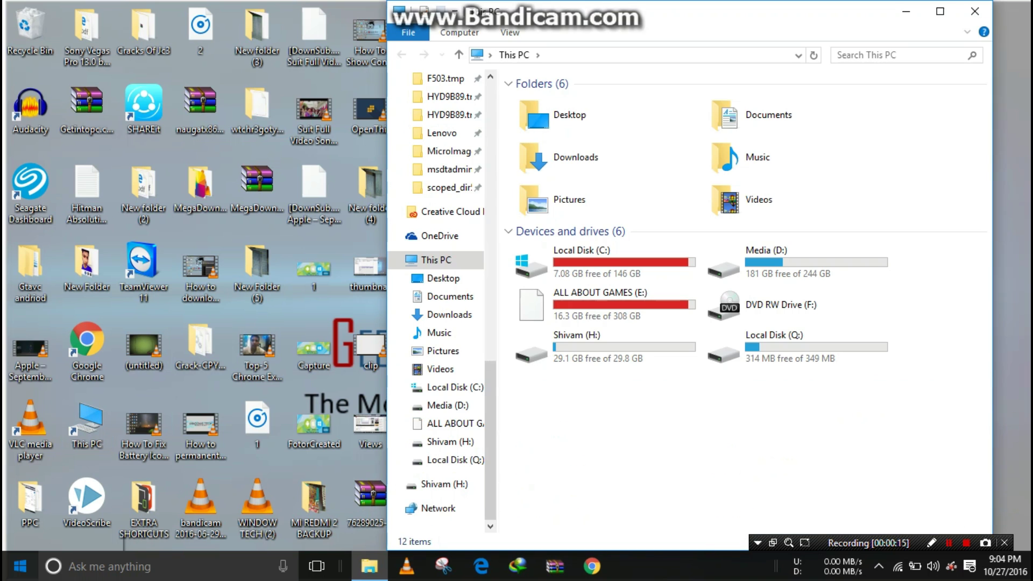
click(974, 11)
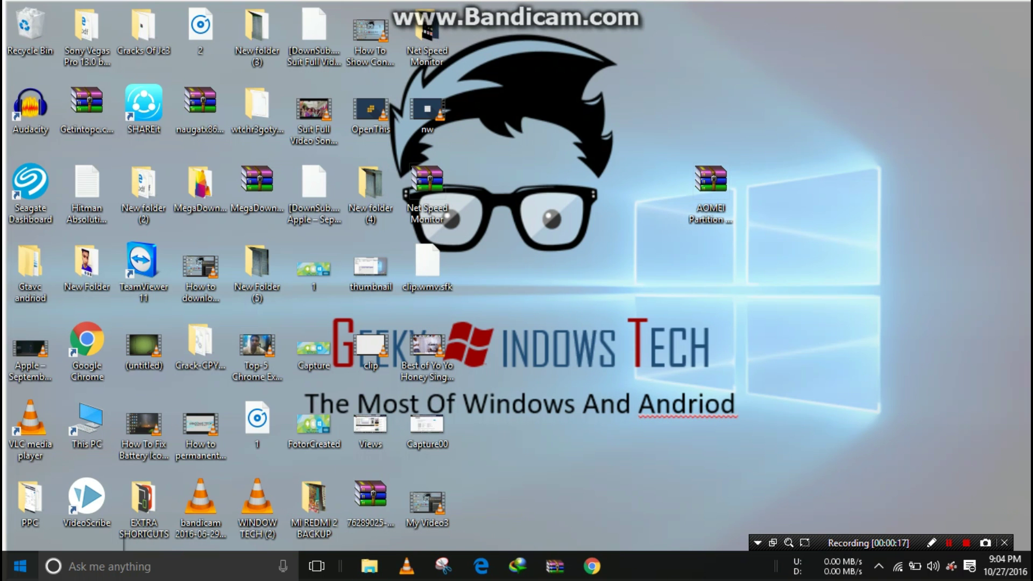
Extract the AOMEI Partition Assistant archive into its own folder on the desktop and check that folder's contents
drag(636, 114, 778, 224)
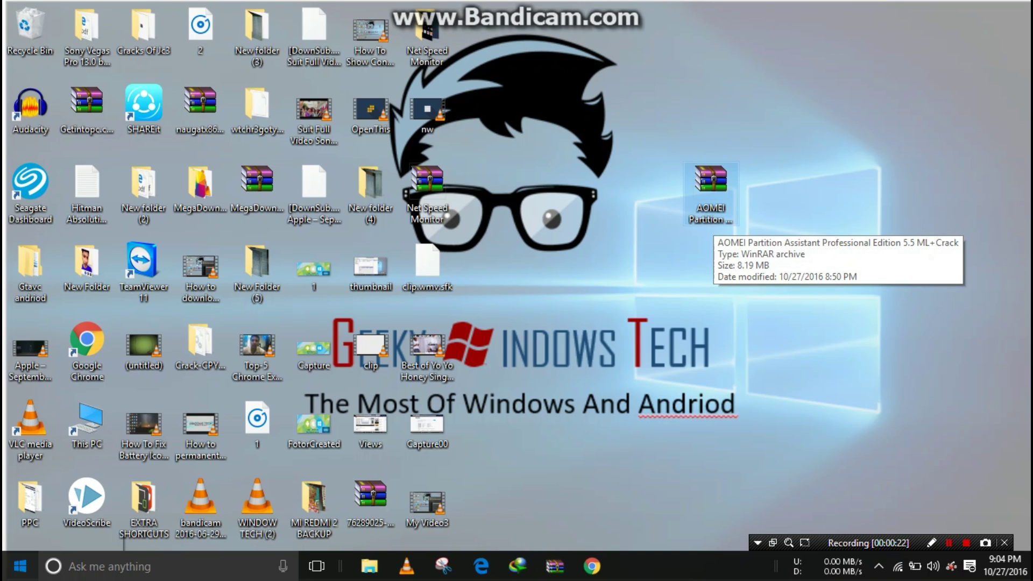
right_click(711, 195)
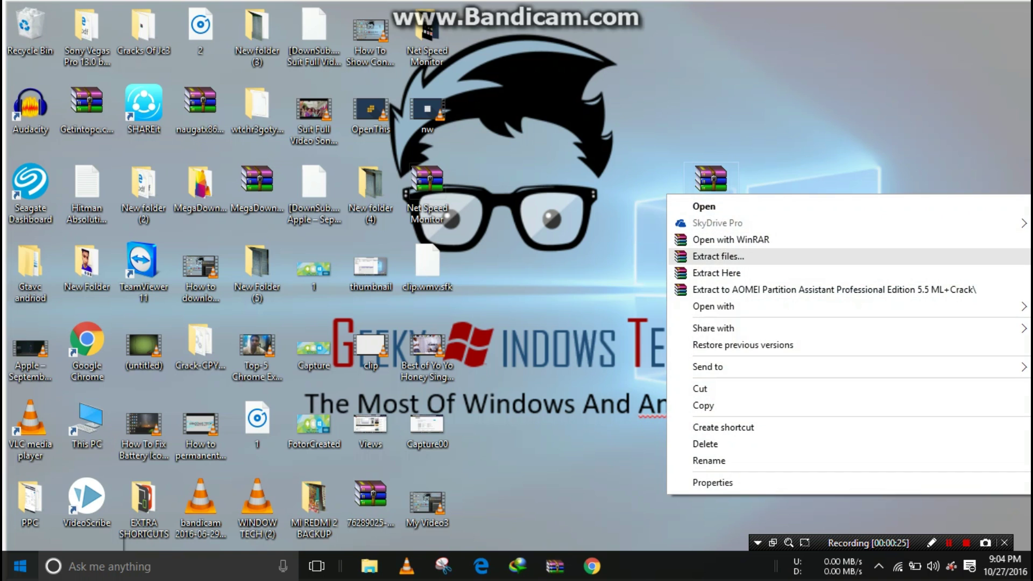
click(718, 257)
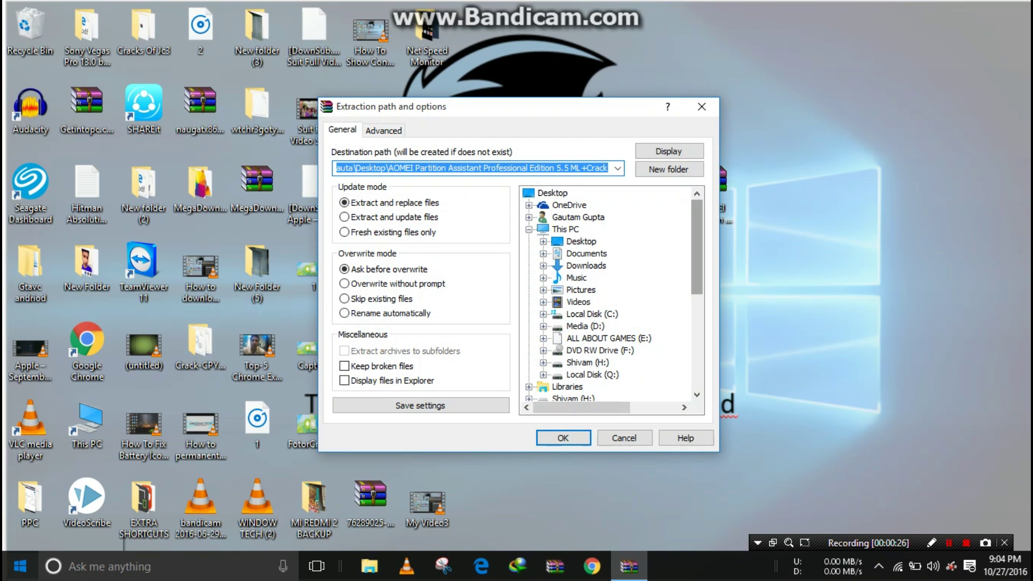
key(Return)
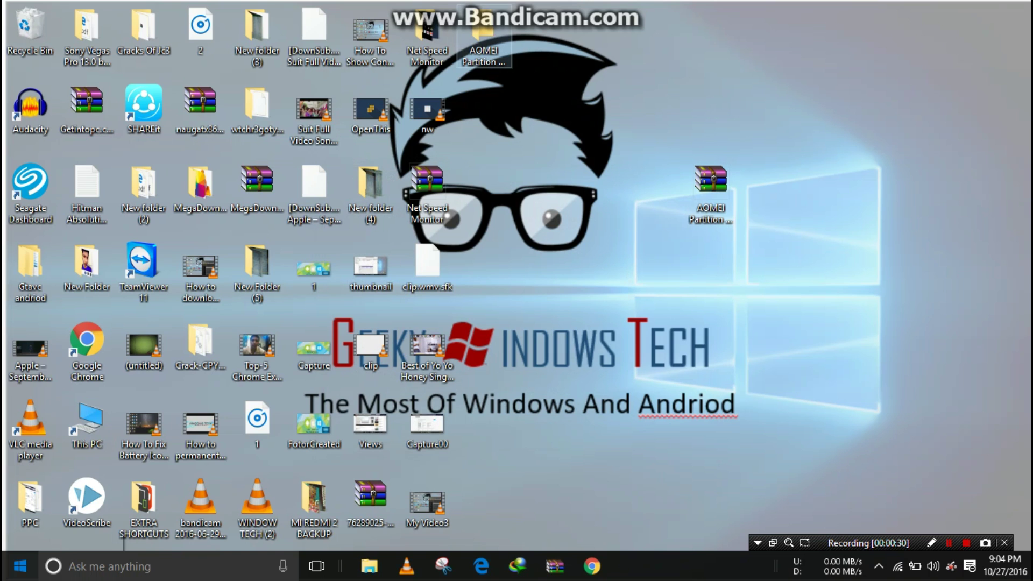
double_click(483, 38)
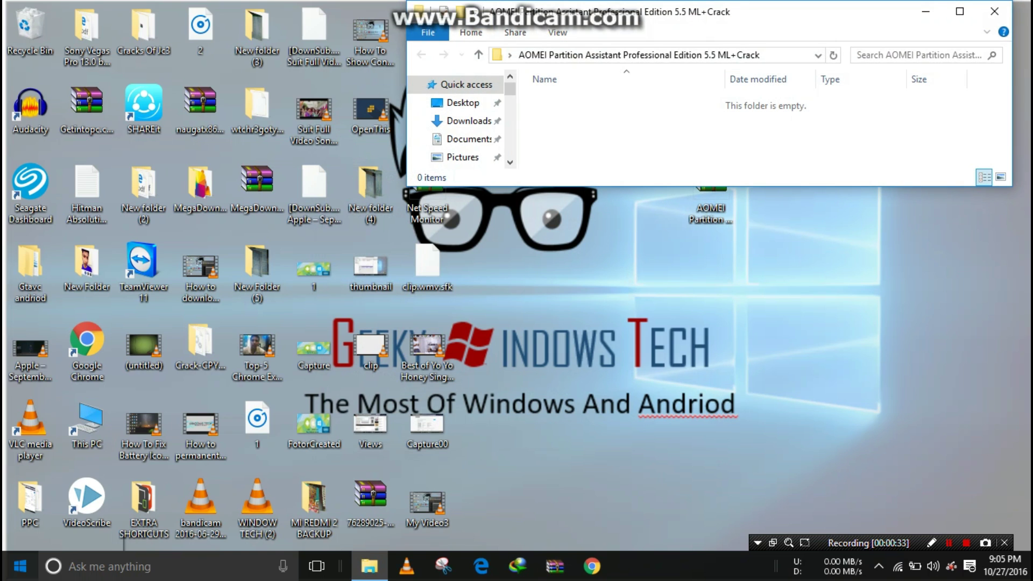
click(994, 12)
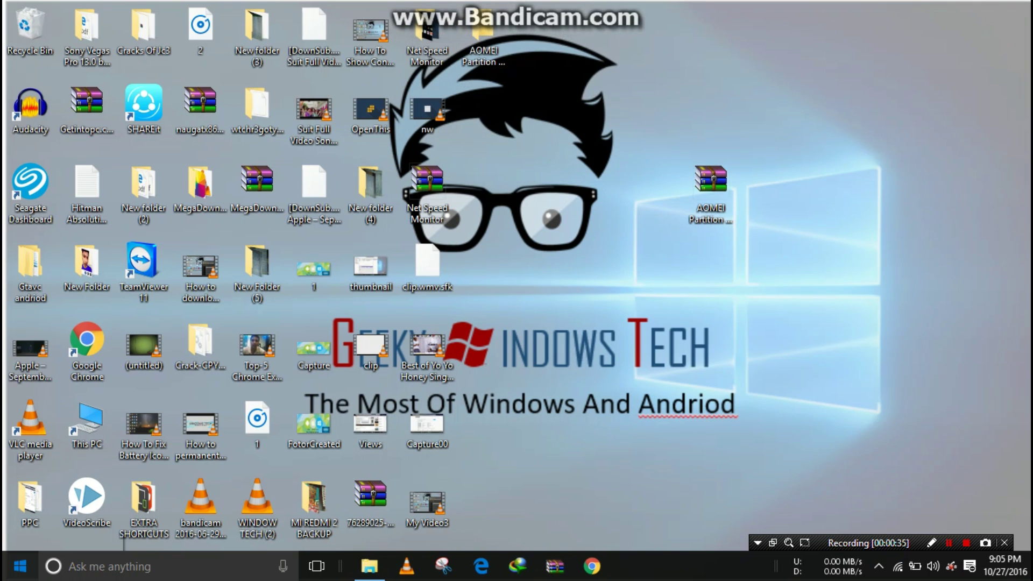
Extract the AOMEI archive again to the same desktop folder, replacing all existing files, and recheck the folder
right_click(710, 186)
click(716, 247)
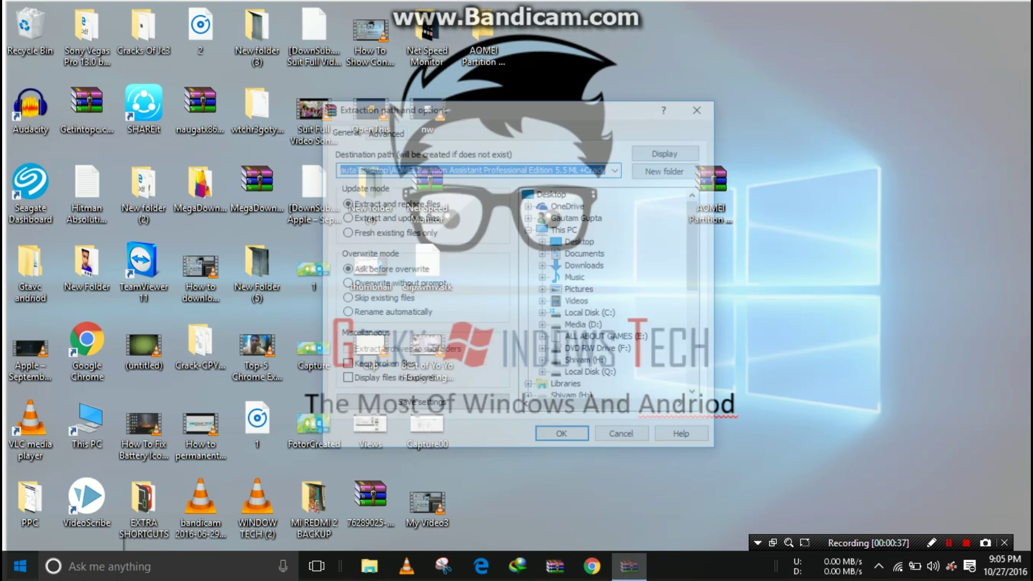
key(Return)
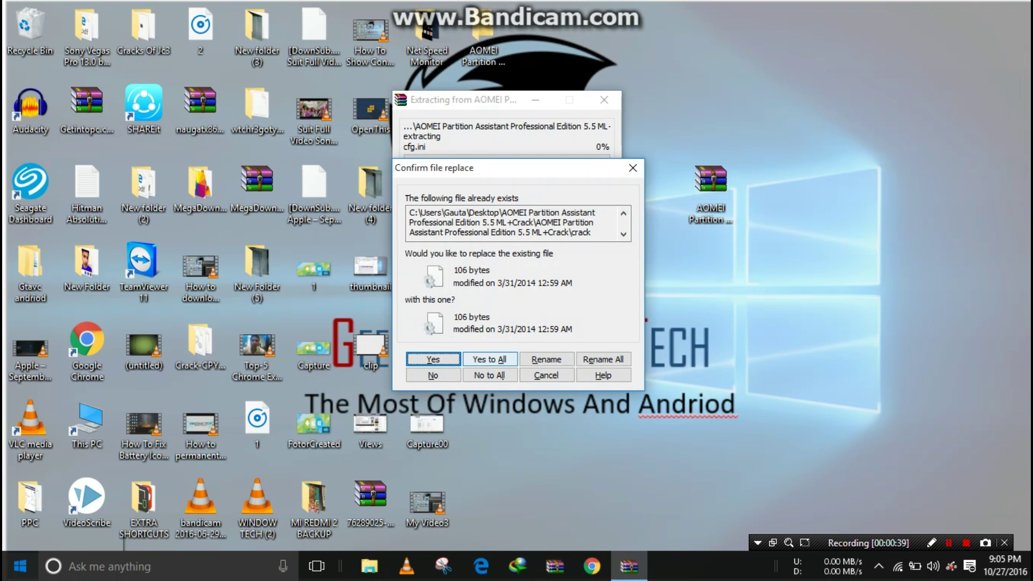
click(490, 357)
double_click(482, 40)
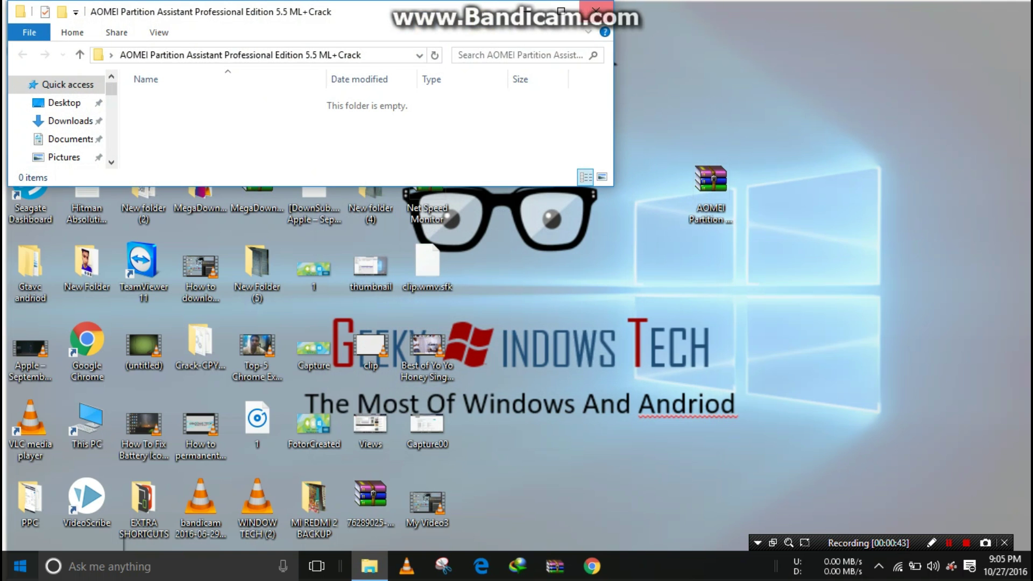
click(596, 10)
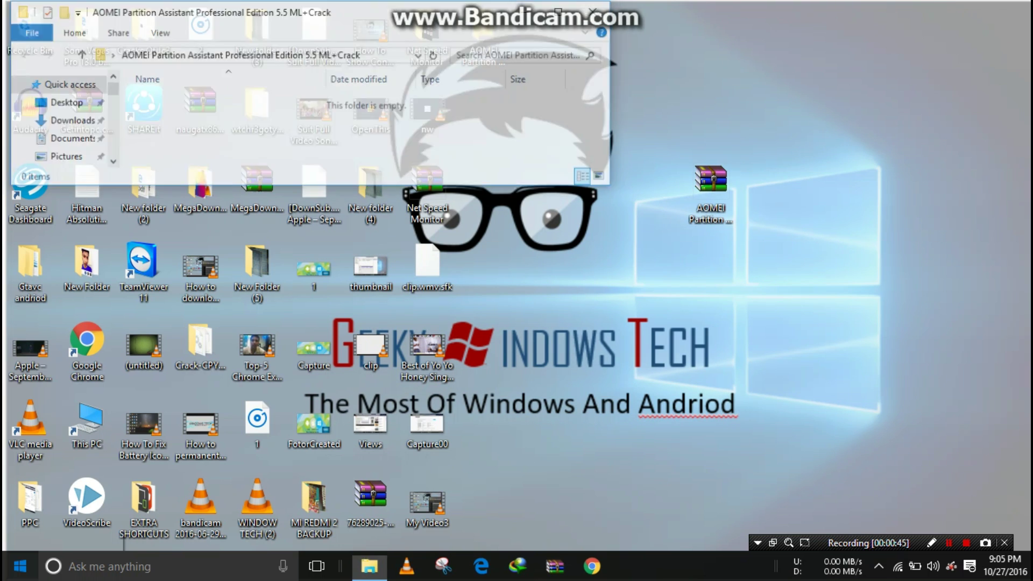
Open the AOMEI archive in WinRAR and launch setup.exe from its inner folder
double_click(709, 182)
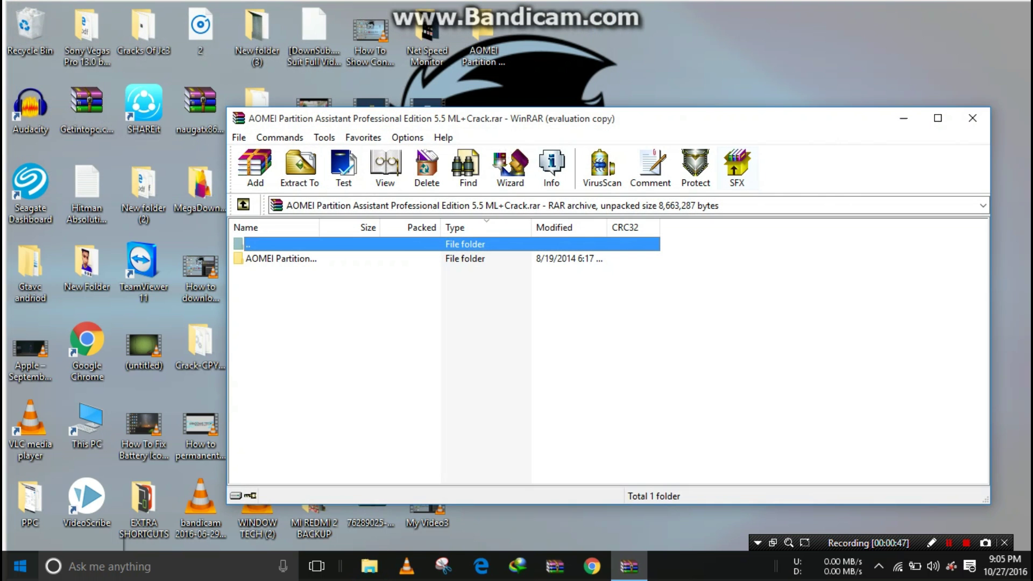
double_click(280, 259)
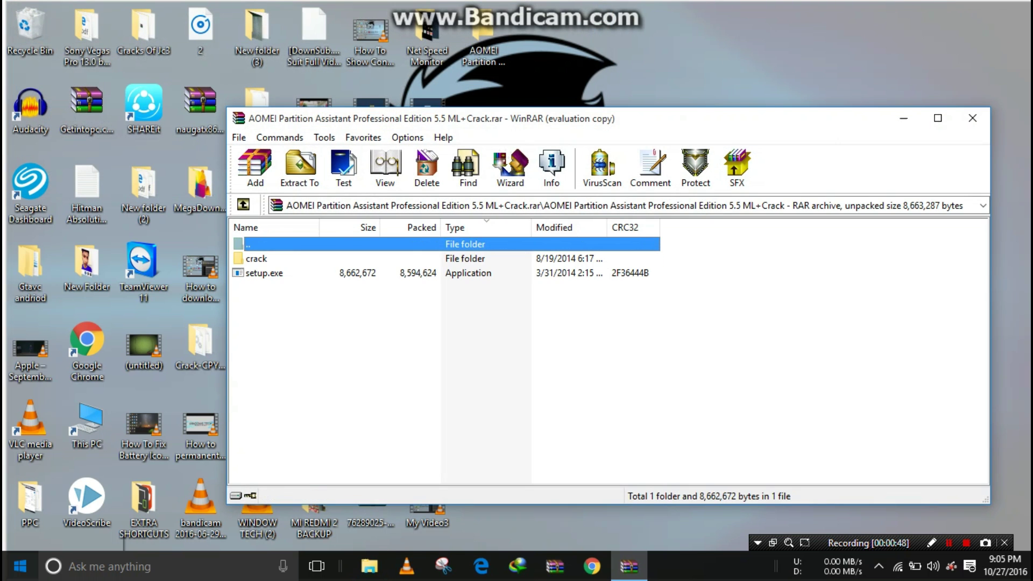
double_click(266, 273)
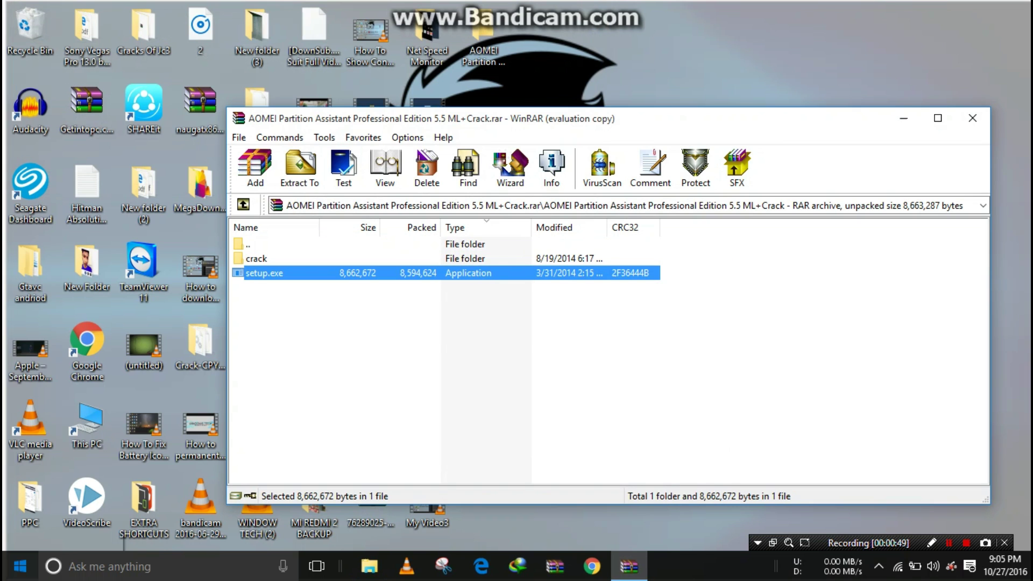
click(534, 316)
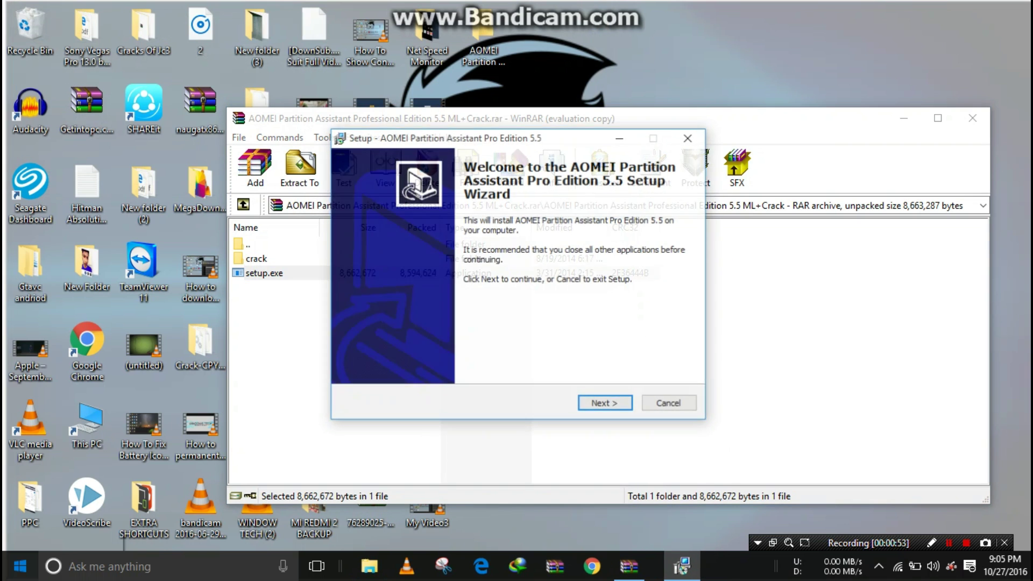
Install AOMEI Partition Assistant Pro Edition 5.5, accepting the license agreement and keeping the default destination folder and desktop icon
click(605, 403)
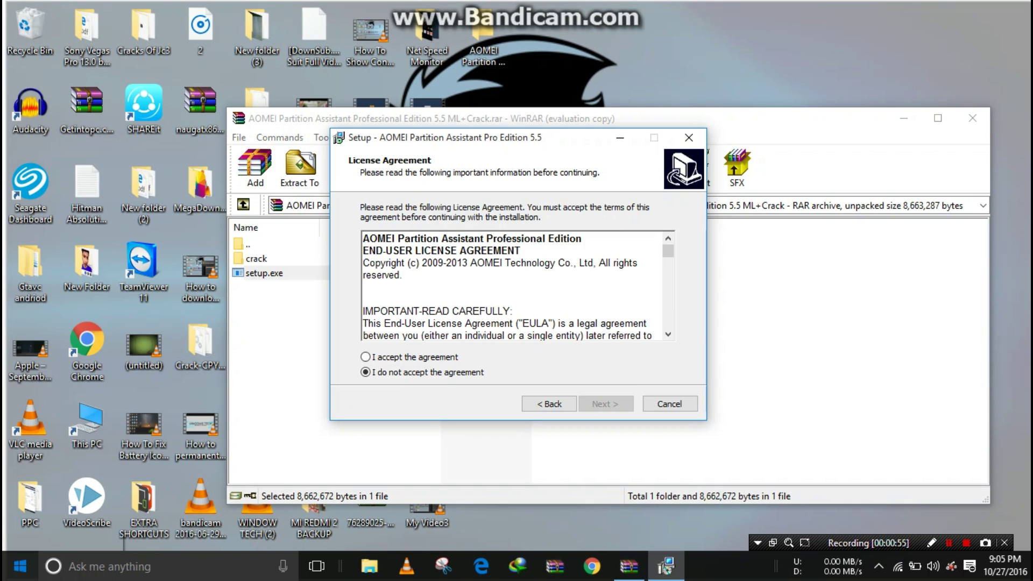
click(366, 357)
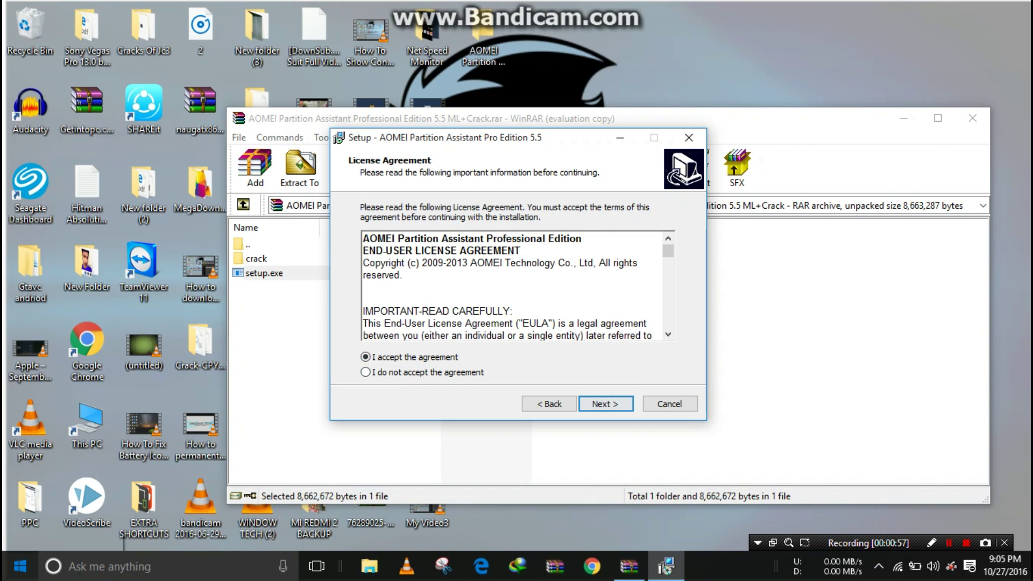
click(605, 403)
key(Return)
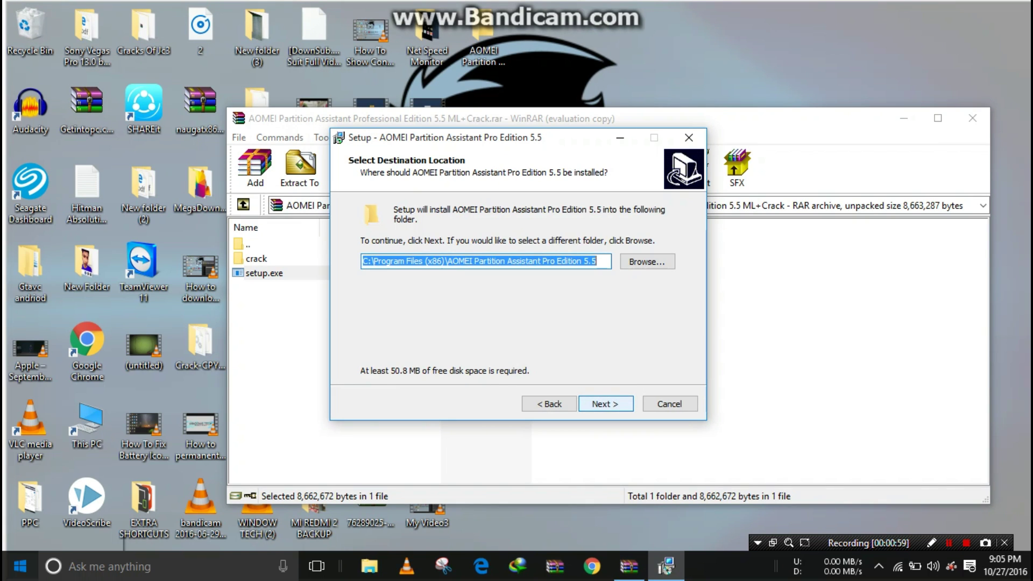
key(Return)
key(Return)
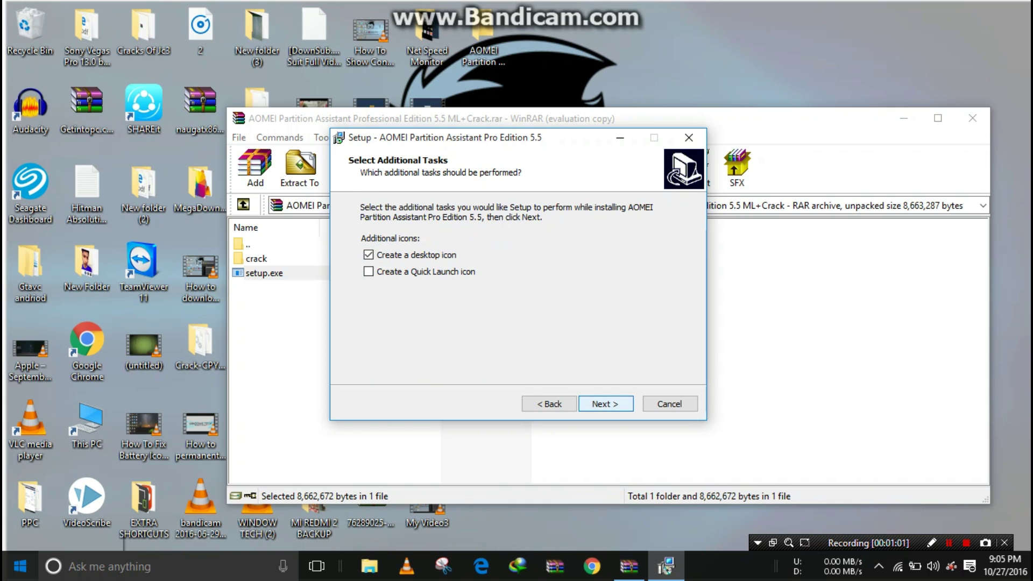
key(Return)
key(Return)
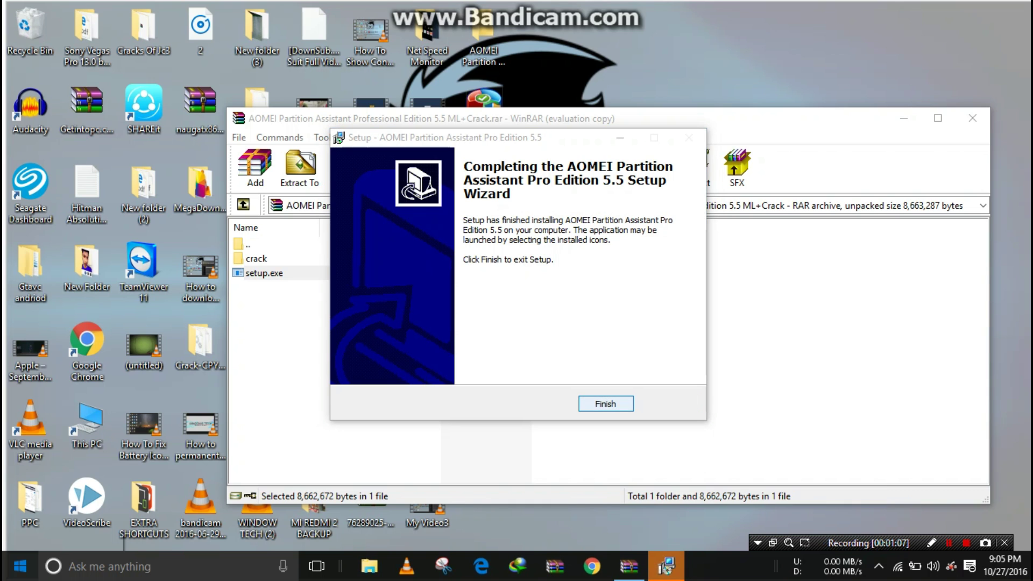
key(Return)
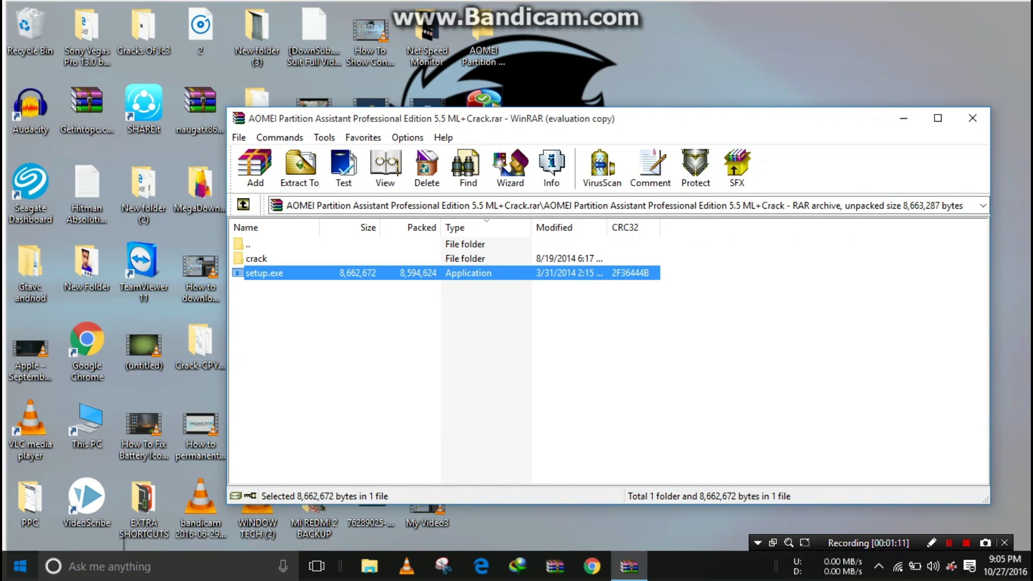
Extract cfg.ini from the archive's crack folder to C:\Program Files (x86)\AOMEI Partition Assistant Pro Edition 5.5, replacing the existing file, and close the archive
double_click(569, 259)
click(571, 344)
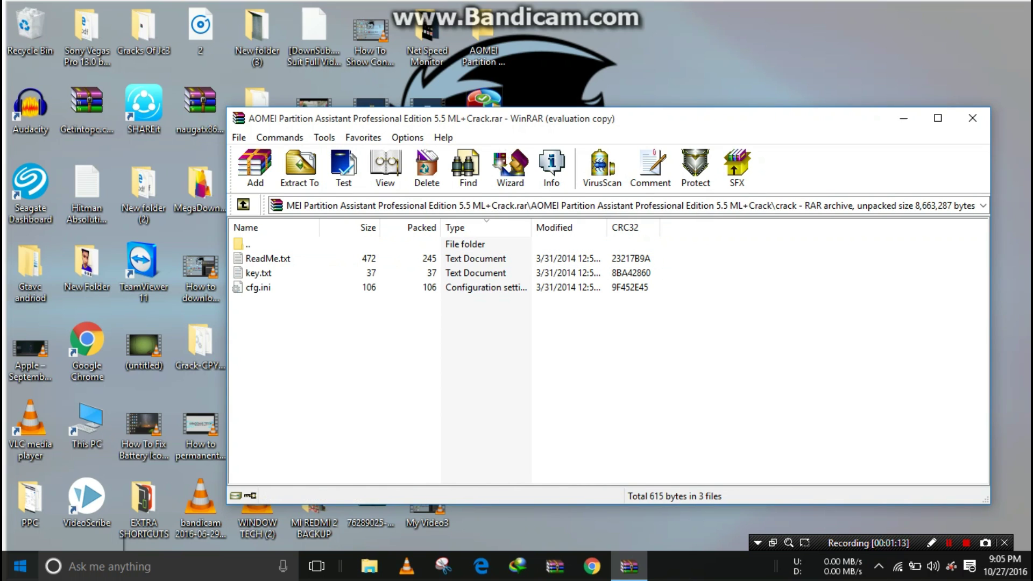
click(495, 287)
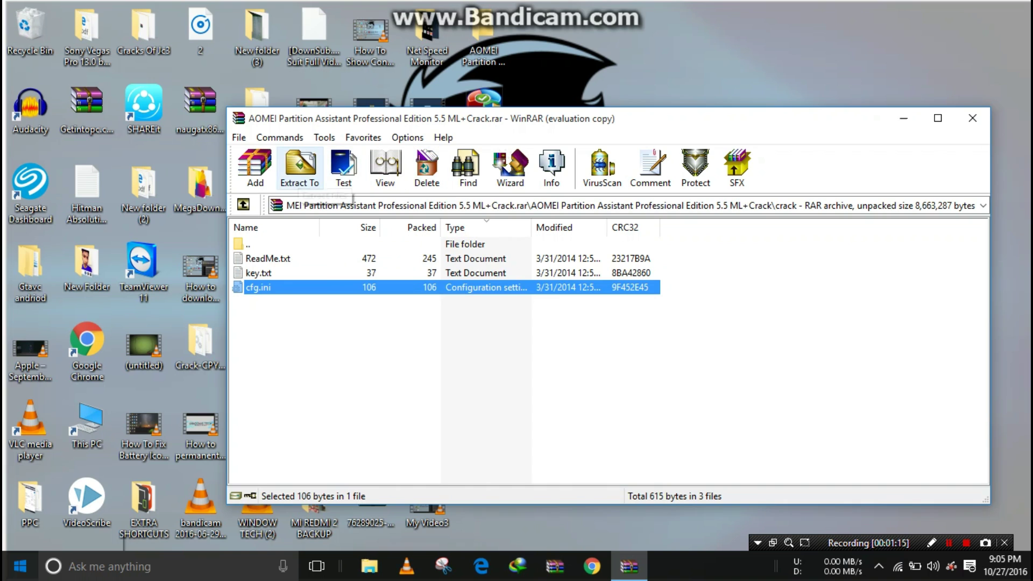
click(300, 166)
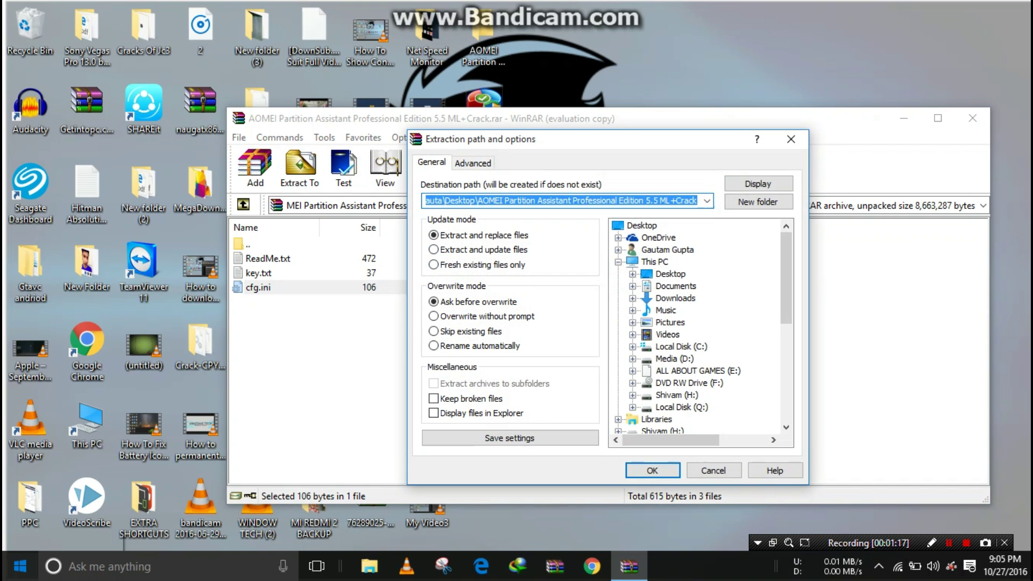
click(681, 347)
click(704, 346)
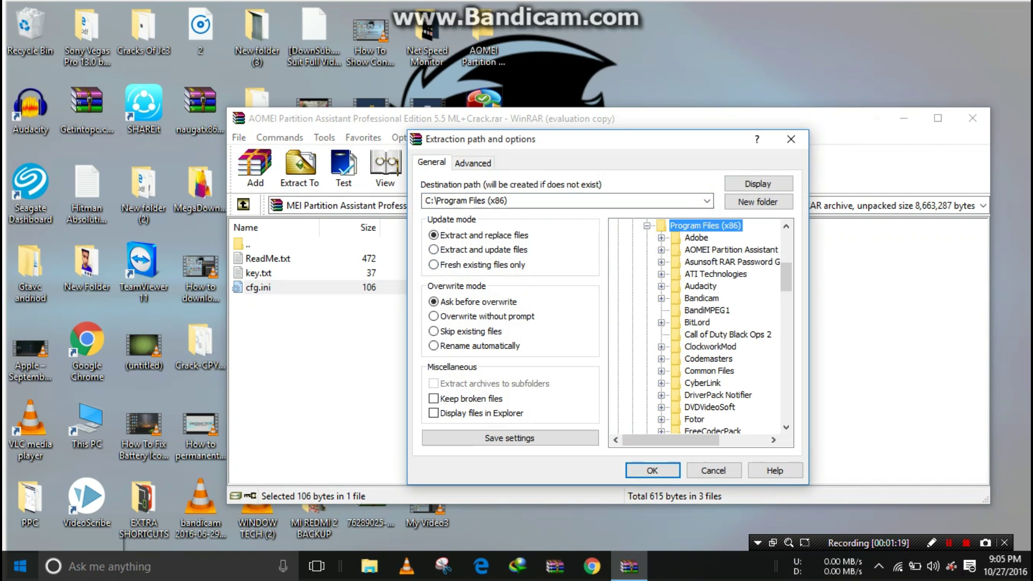
click(730, 251)
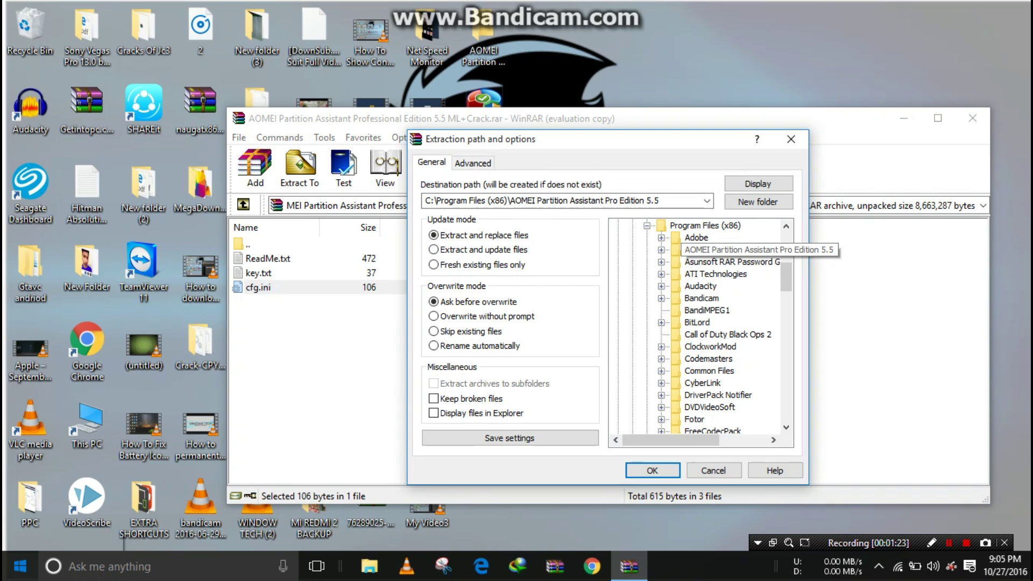
double_click(730, 250)
click(652, 470)
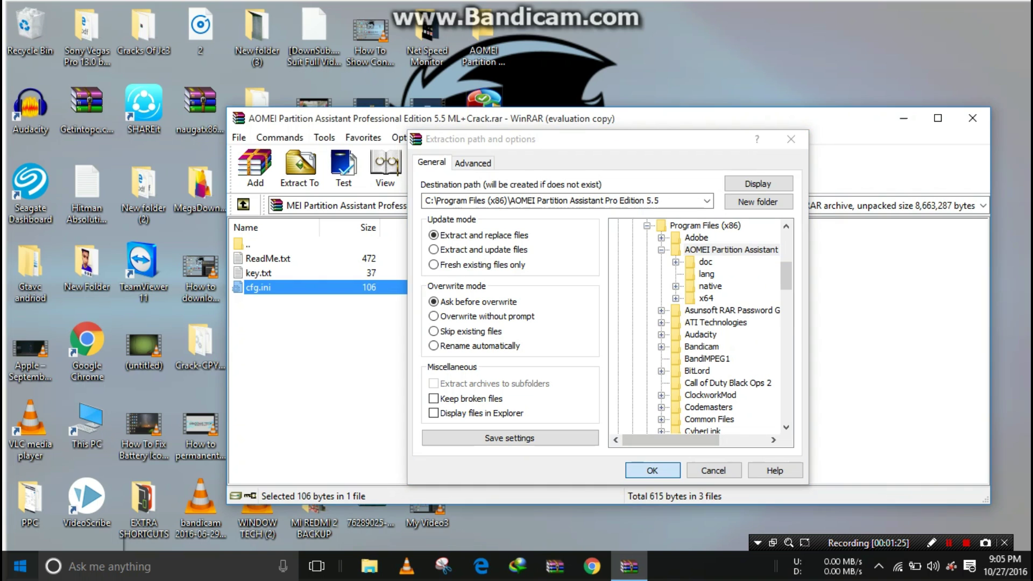
key(Return)
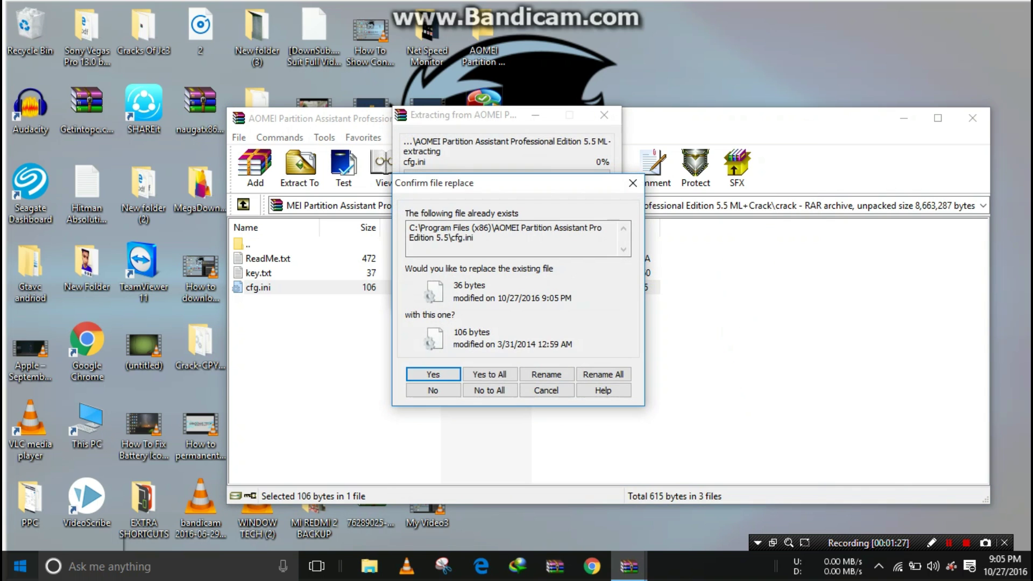
click(487, 372)
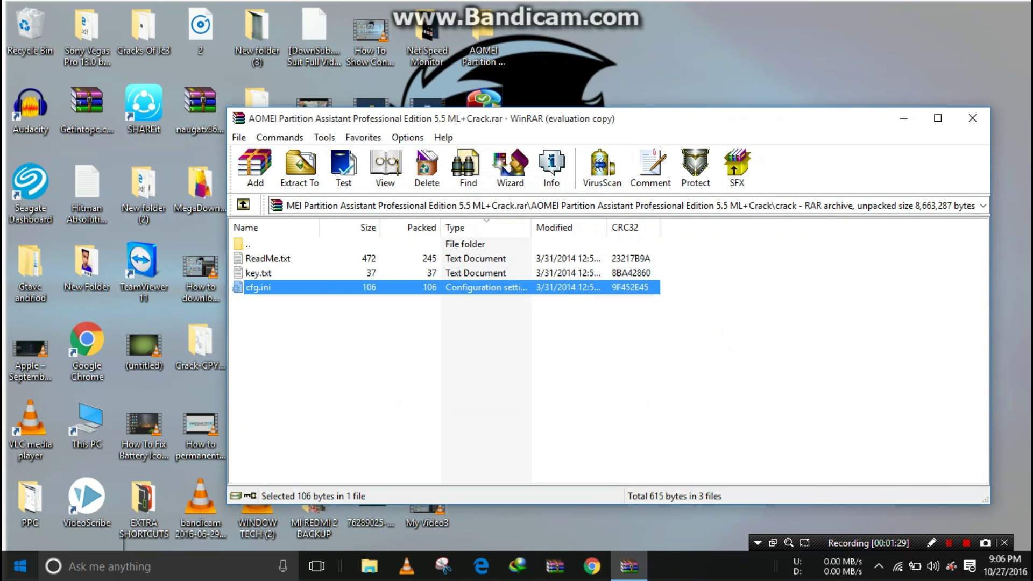
click(972, 118)
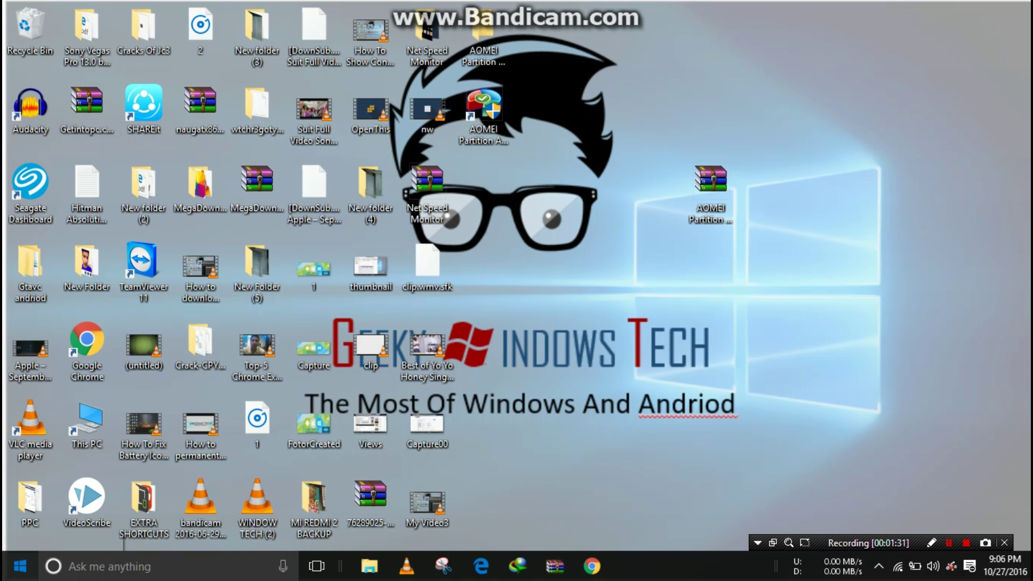
Launch AOMEI Partition Assistant from the desktop with English as the language
click(484, 110)
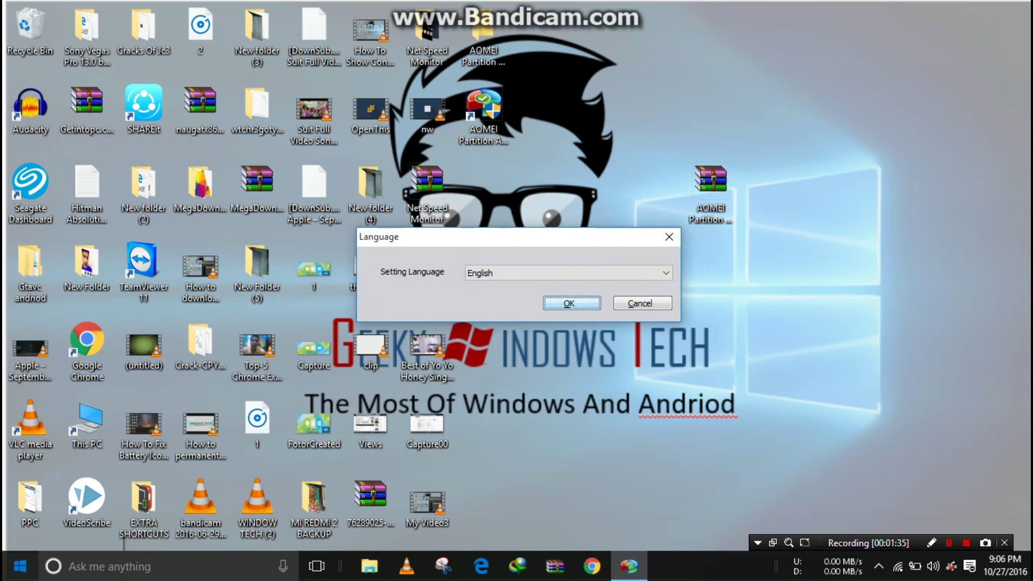
click(569, 301)
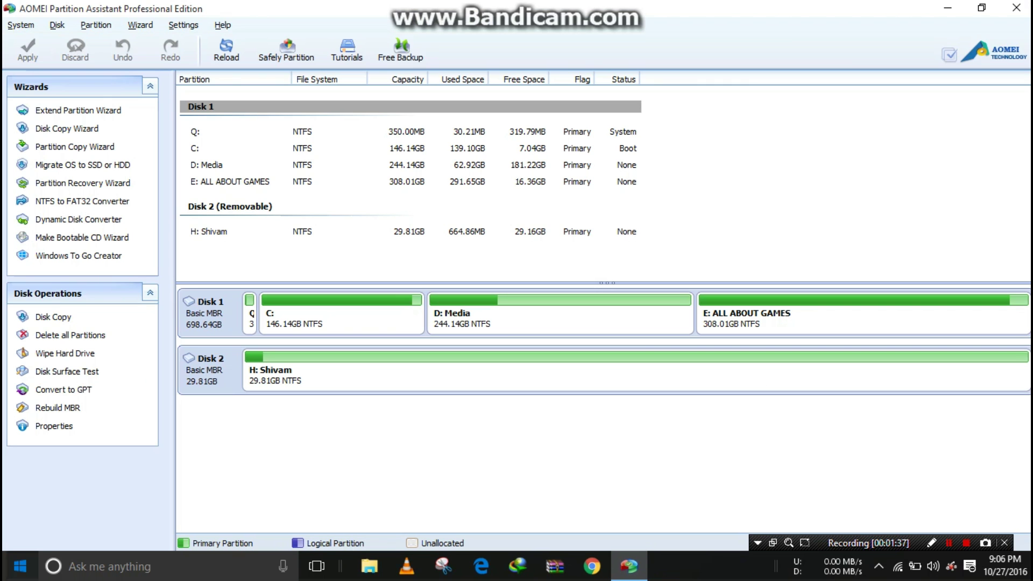
Dismiss the version update notice and restore the partition manager to a smaller window that exposes the desktop
click(569, 371)
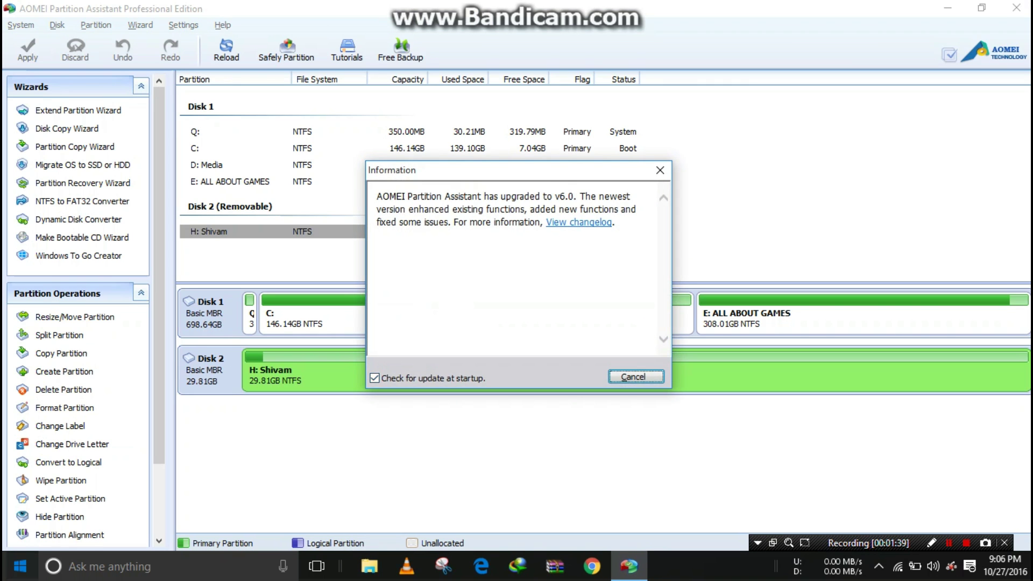
key(Return)
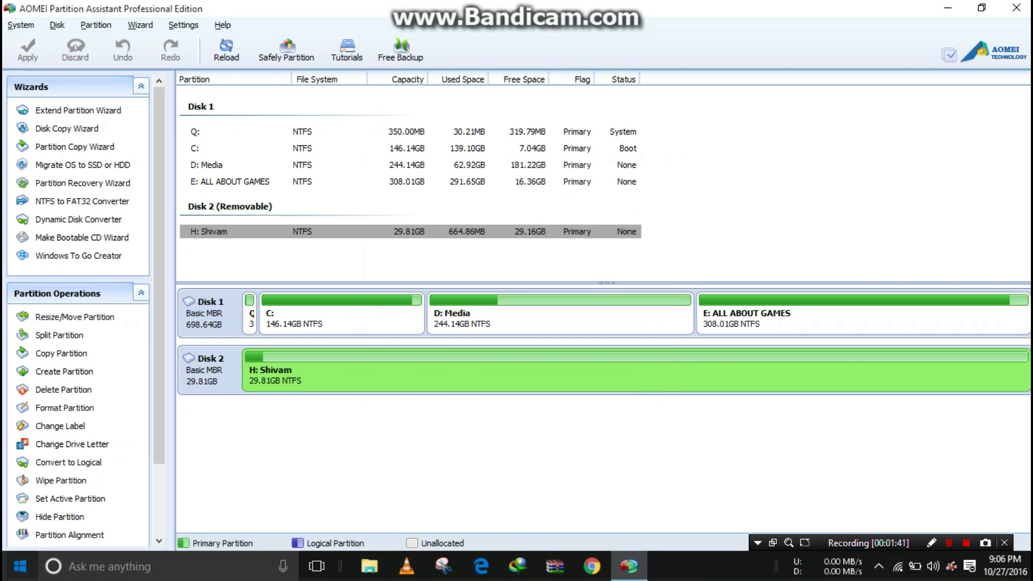
drag(630, 9, 665, 150)
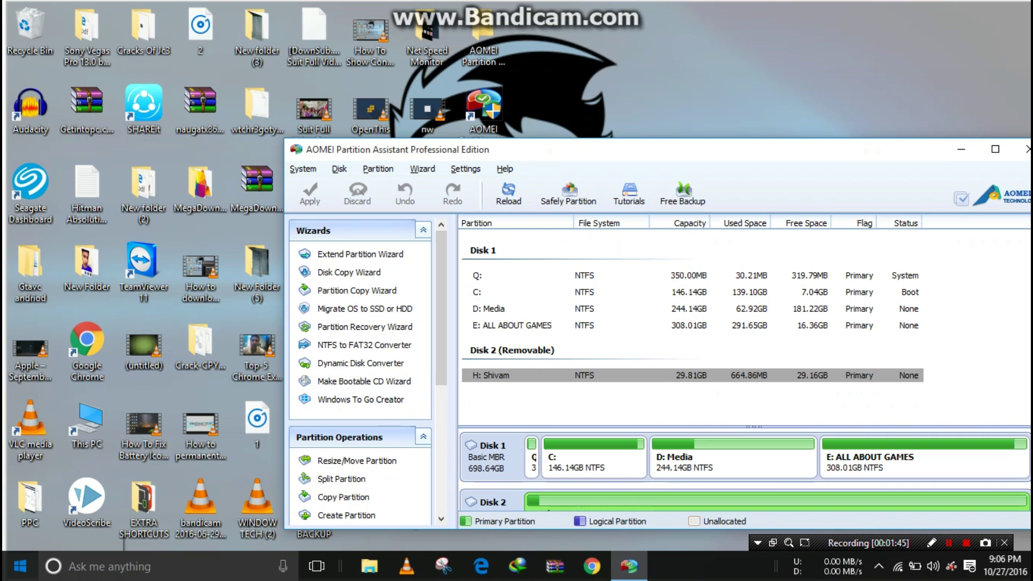
Switch to File Explorer at This PC and check the removable H: drive's file system in its properties
click(949, 542)
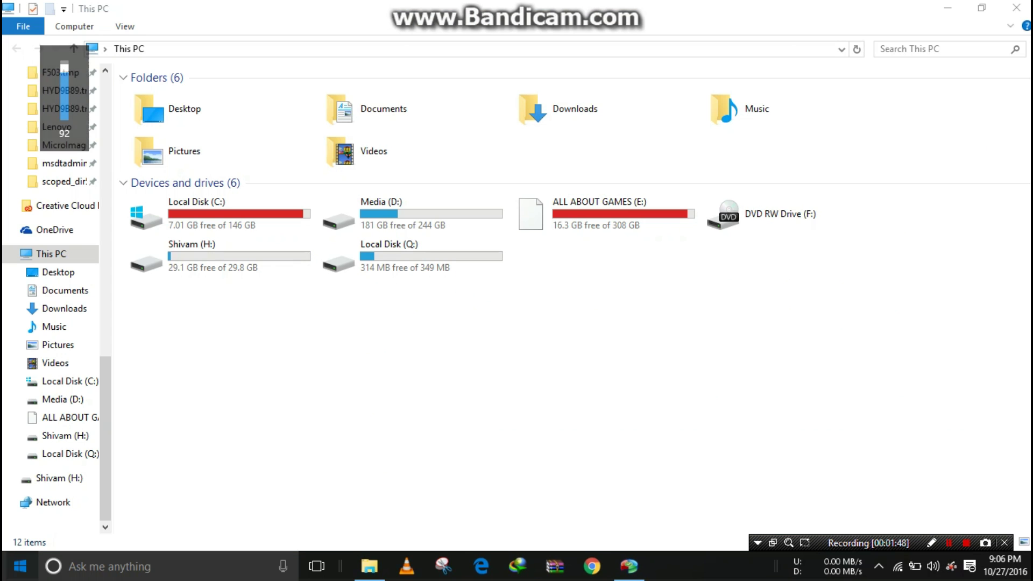
click(219, 256)
right_click(293, 257)
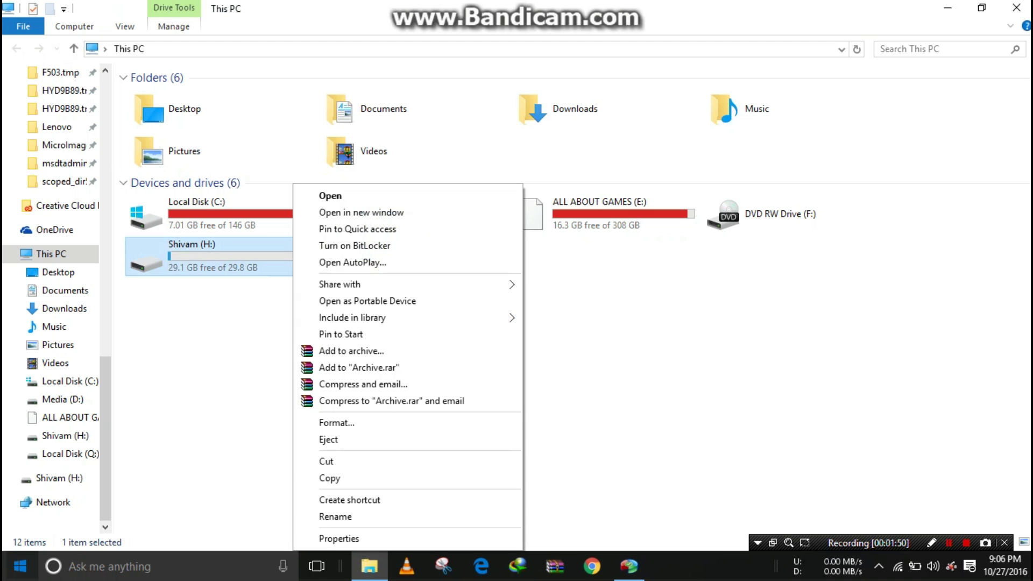
key(Up)
key(Return)
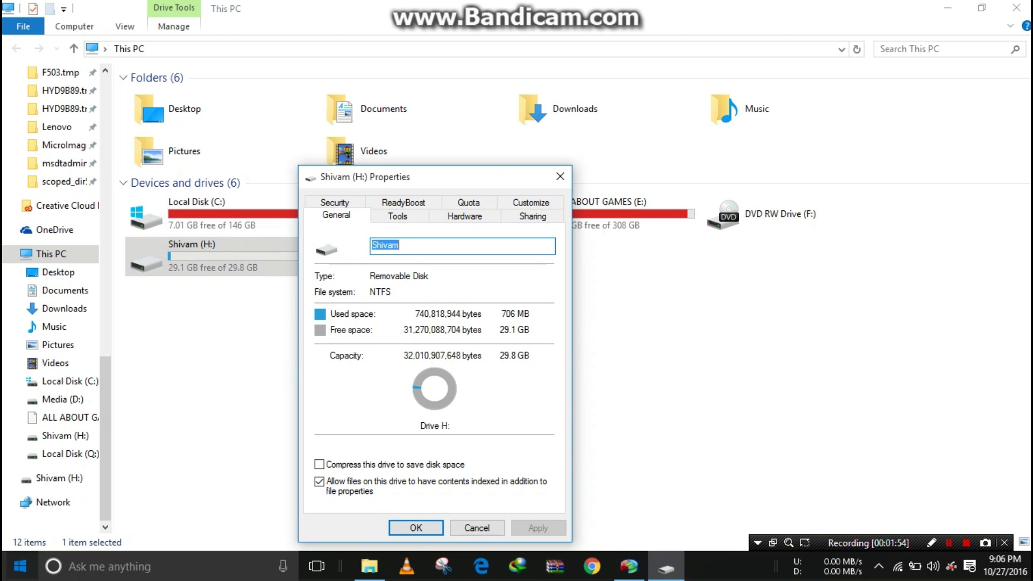
key(Return)
View the files stored on the H: drive, return to This PC and close File Explorer
key(Return)
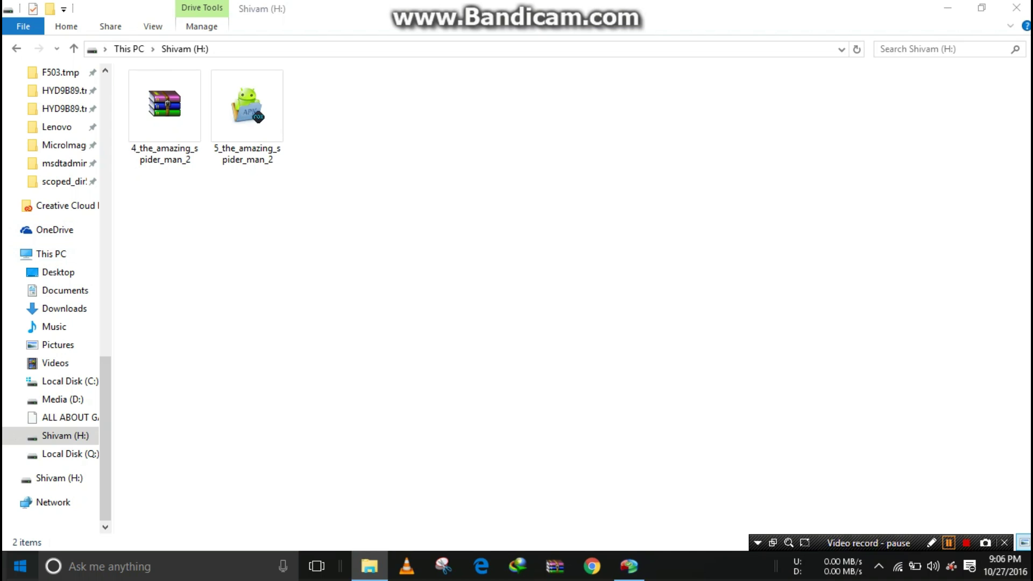
key(BackSpace)
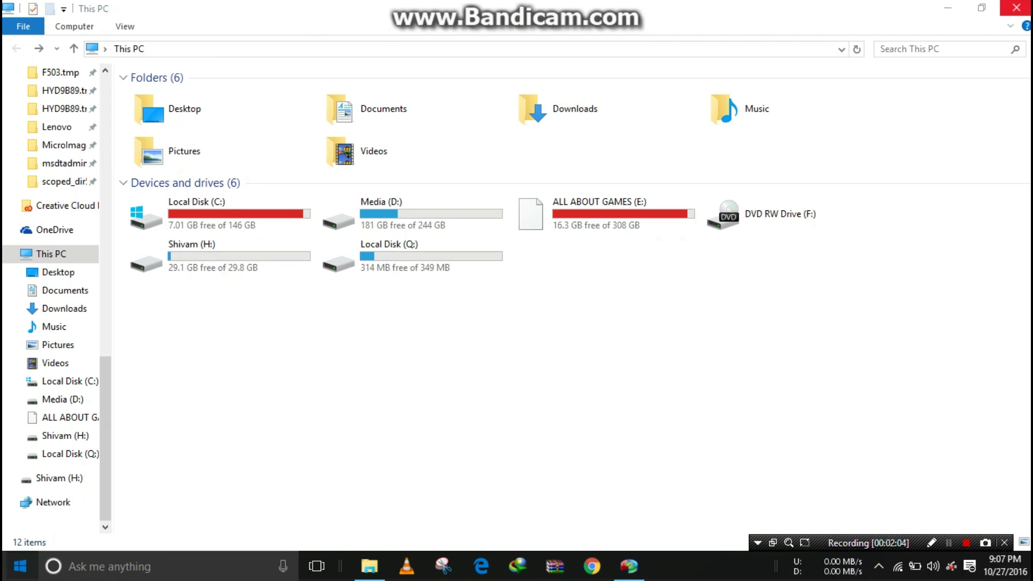
click(1015, 8)
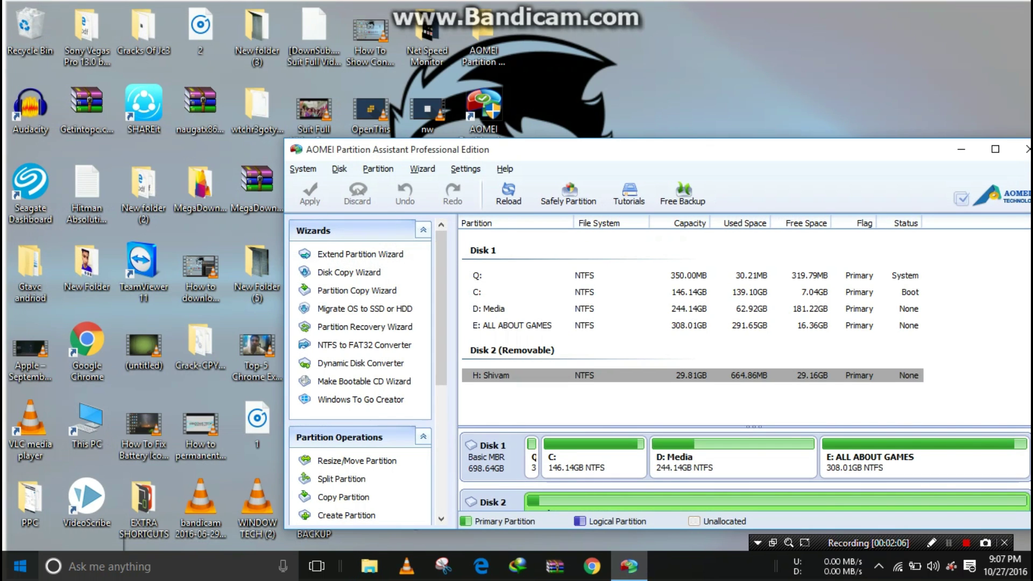
Maximize AOMEI Partition Assistant, launch the NTFS to FAT32 Converter and choose the NTFS to FAT32 conversion
click(995, 149)
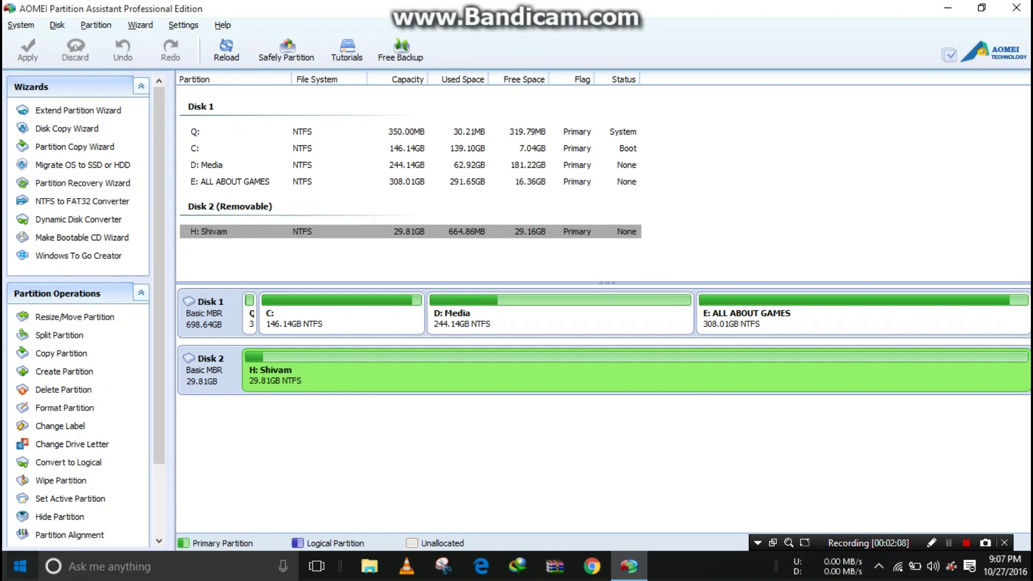
click(204, 314)
click(229, 206)
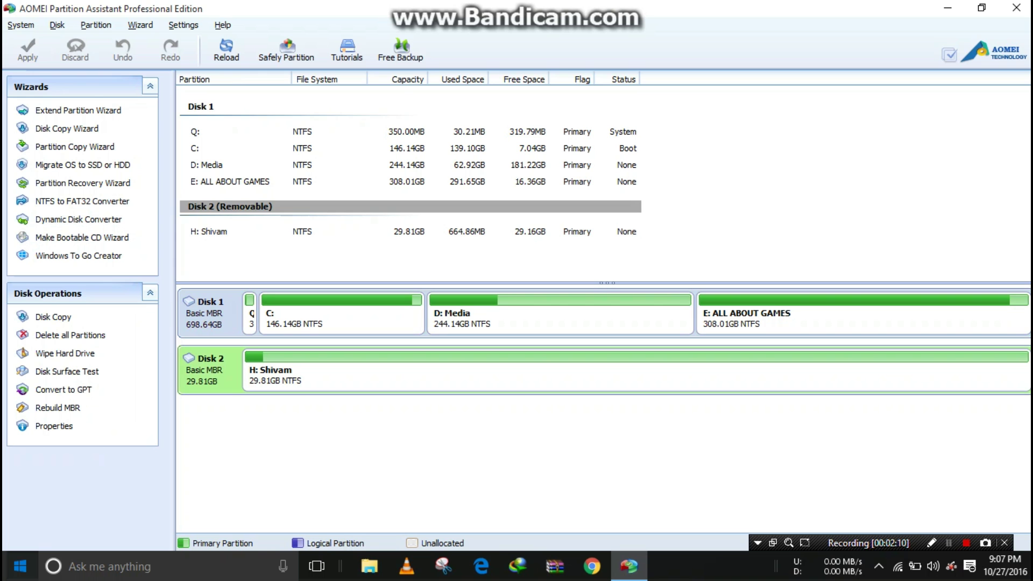
click(81, 200)
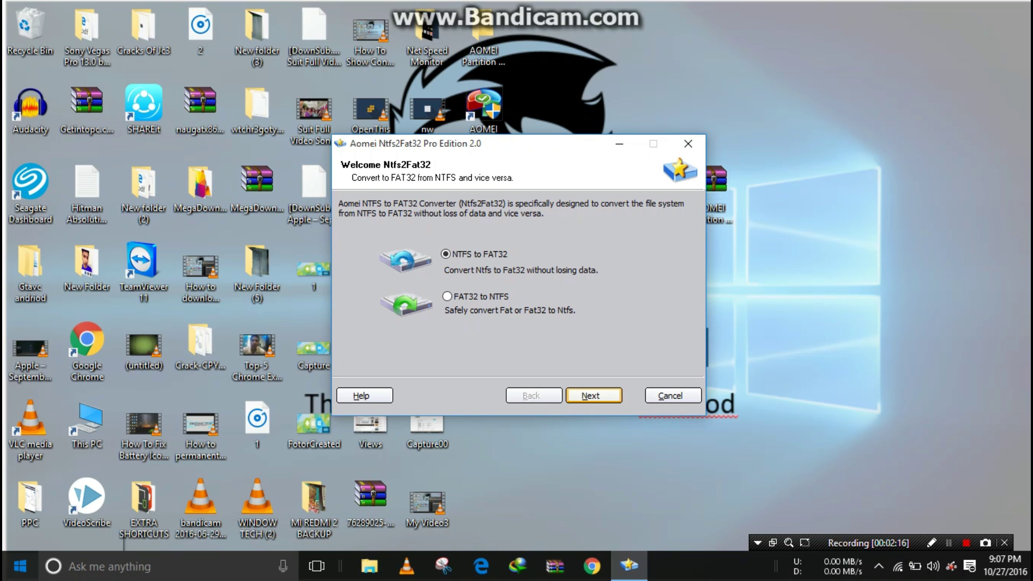
click(593, 395)
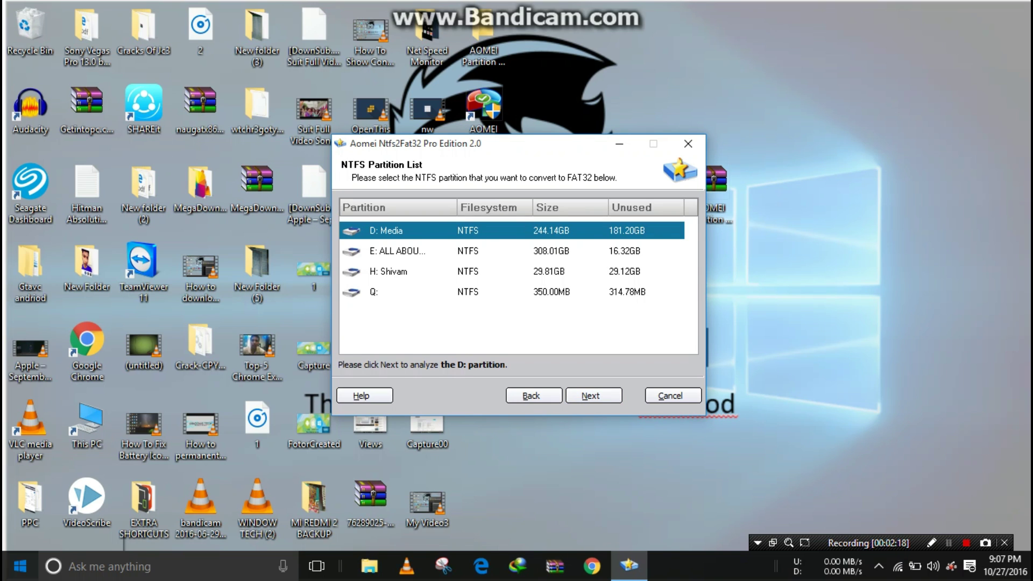
Convert the H: partition to FAT32, confirming the operation and acknowledging its completion
click(388, 271)
click(593, 395)
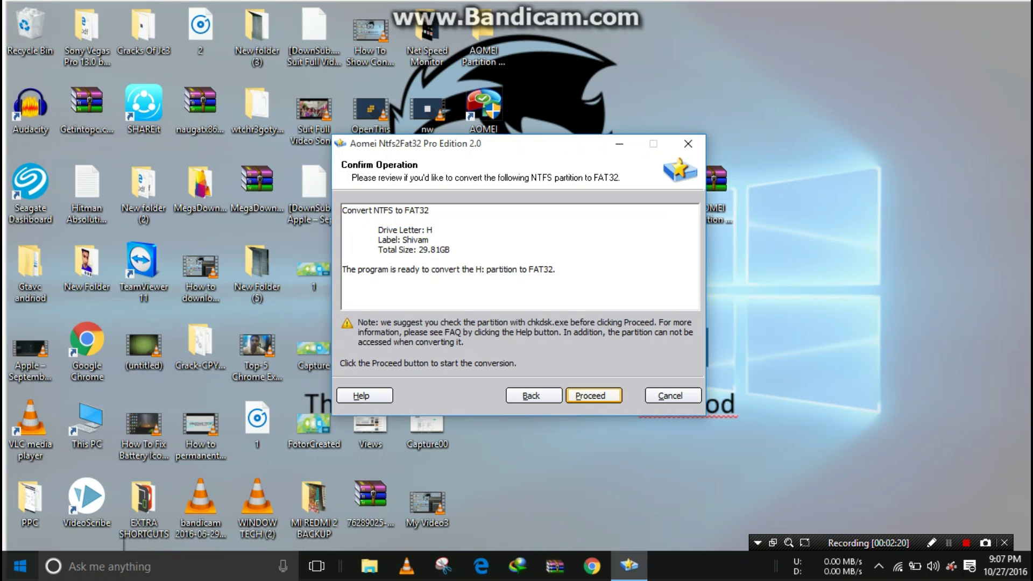
click(593, 395)
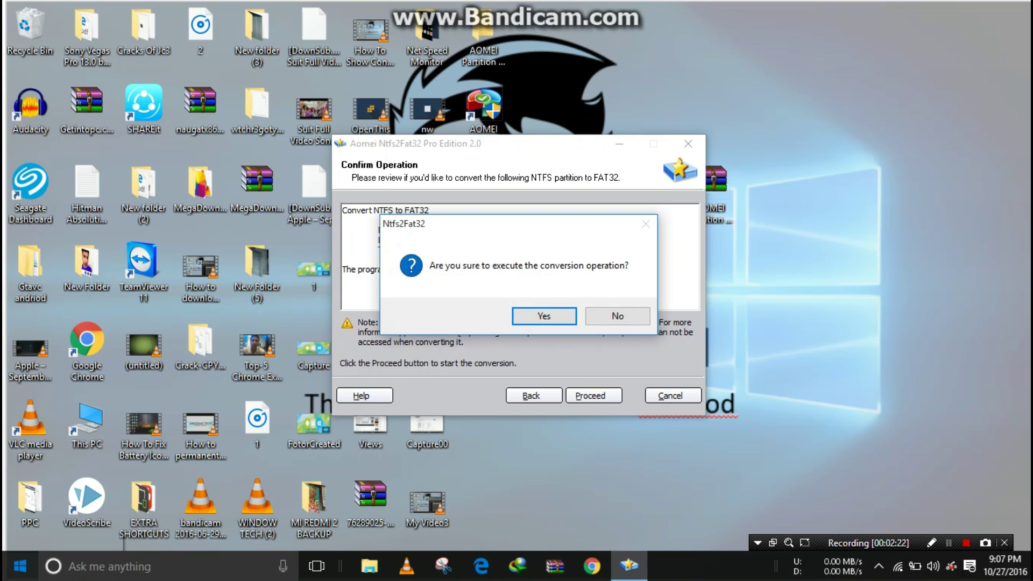
click(544, 315)
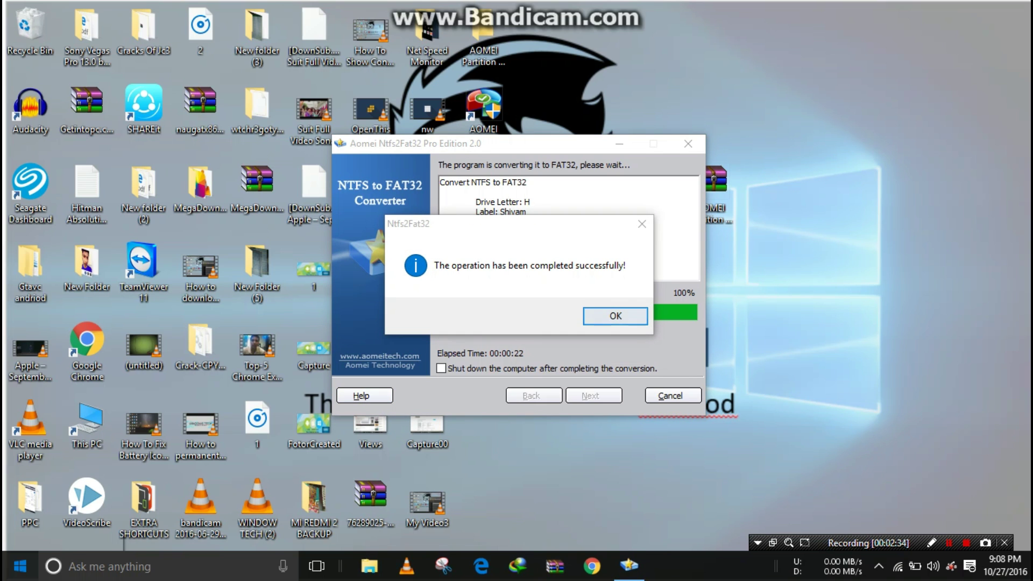
click(615, 315)
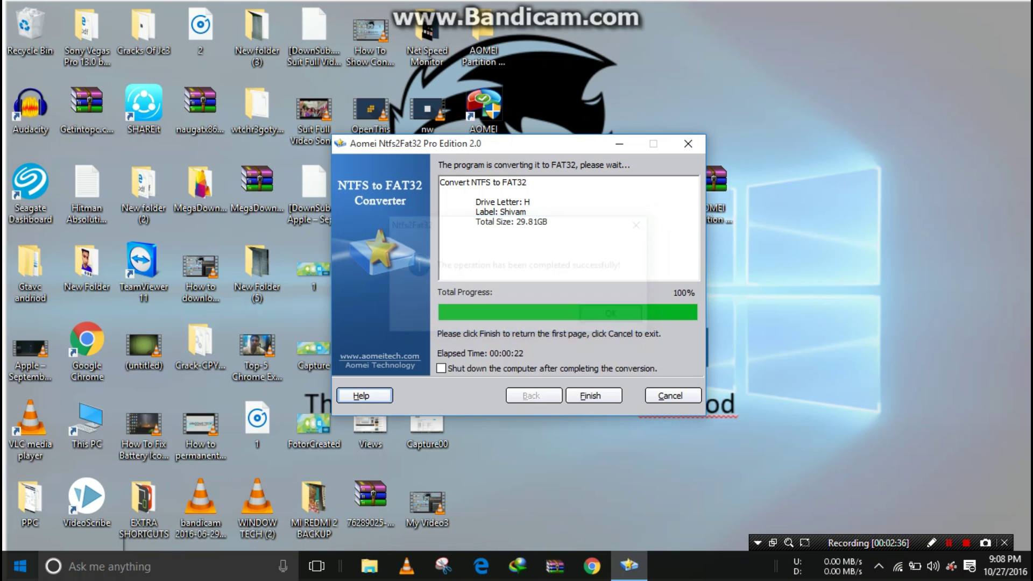
Finish the conversion wizard and exit the converter back to the partition overview
click(593, 395)
key(Return)
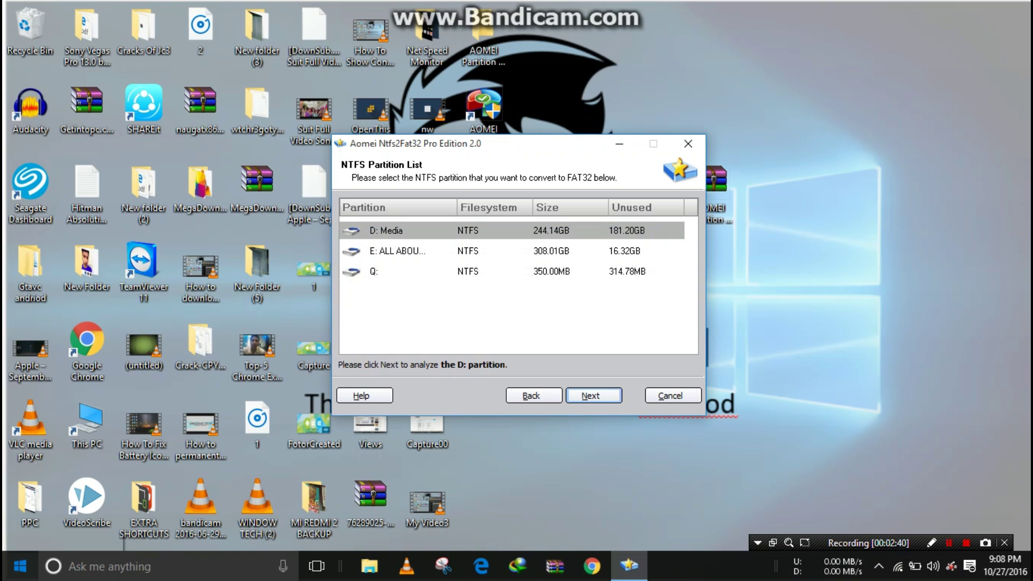
key(Escape)
key(Return)
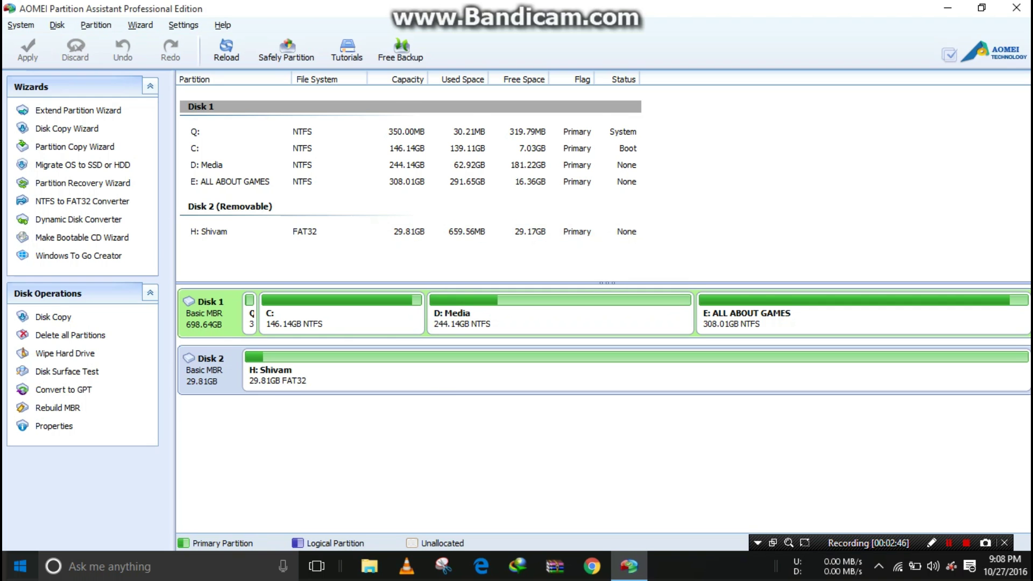
Open This PC from the desktop and inspect the converted H: drive's file system in its properties
click(982, 8)
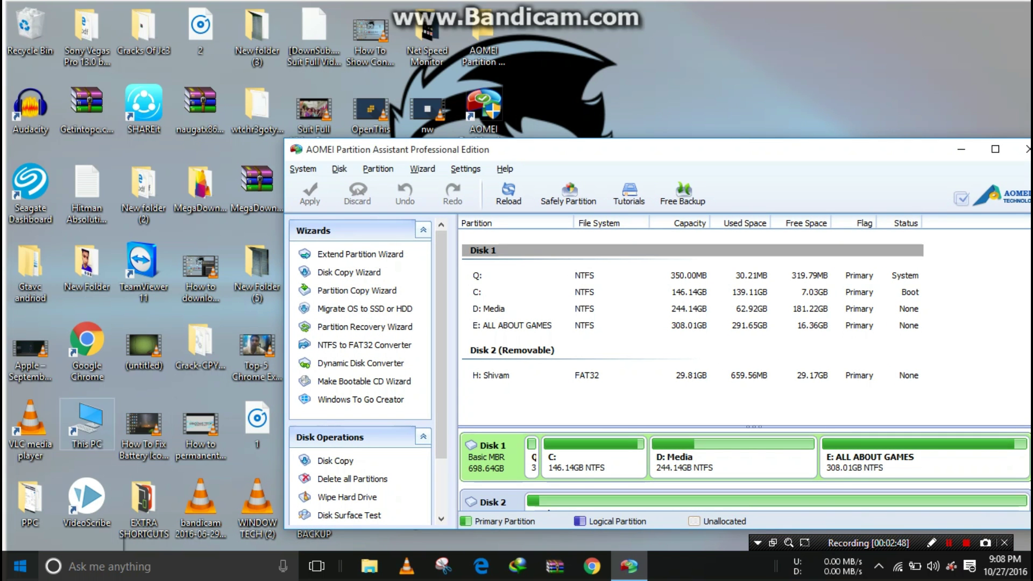
double_click(86, 424)
click(219, 257)
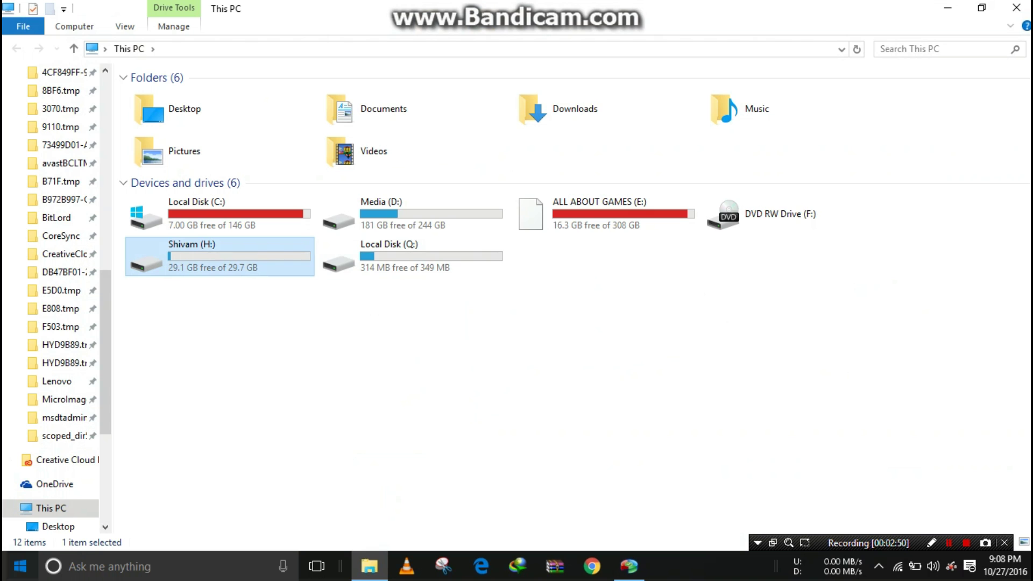
right_click(276, 256)
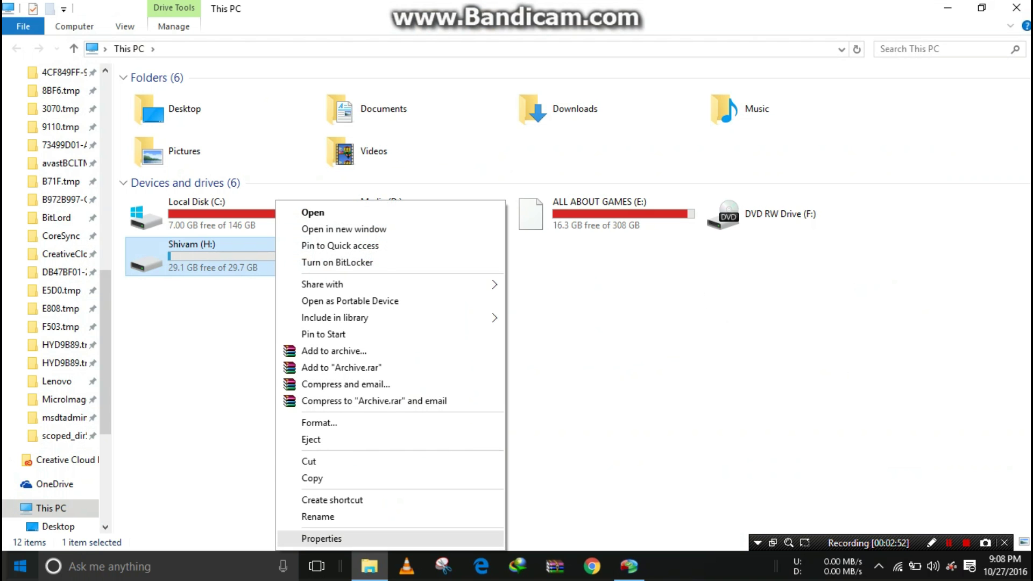
key(Return)
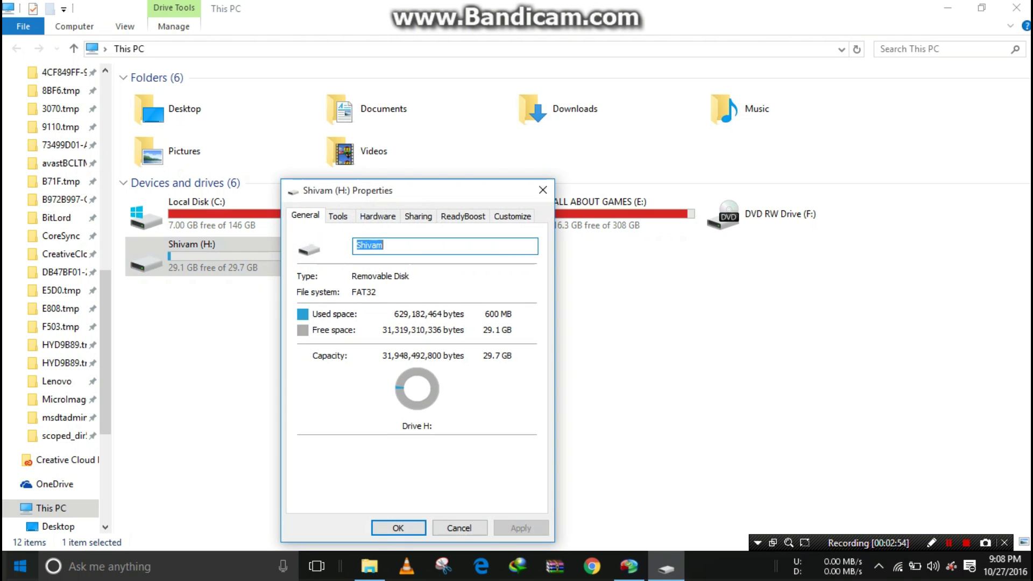
key(Return)
Open the converted H: drive to check its files and select 5_the_amazing_spider_man_2
key(Return)
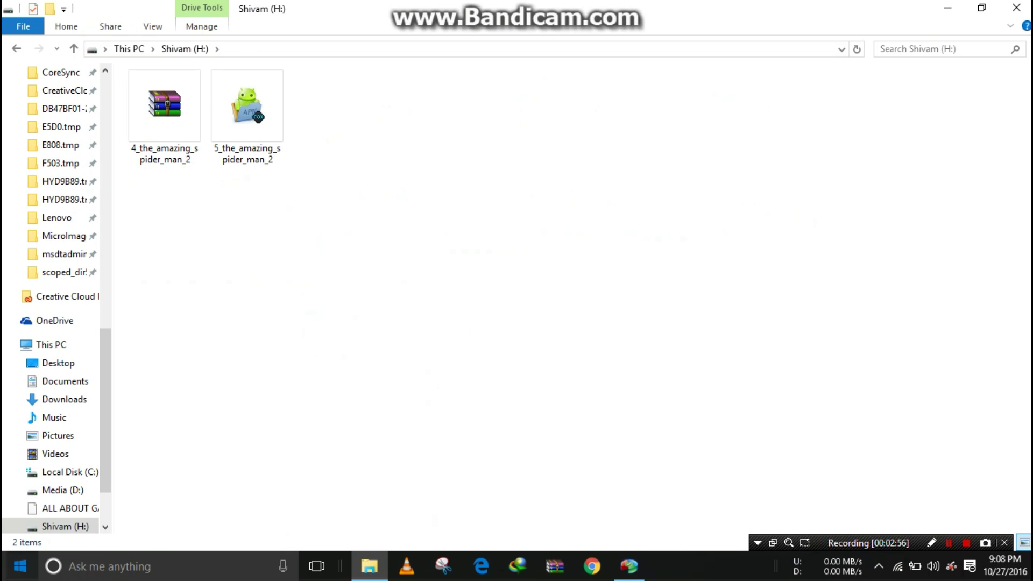
click(248, 117)
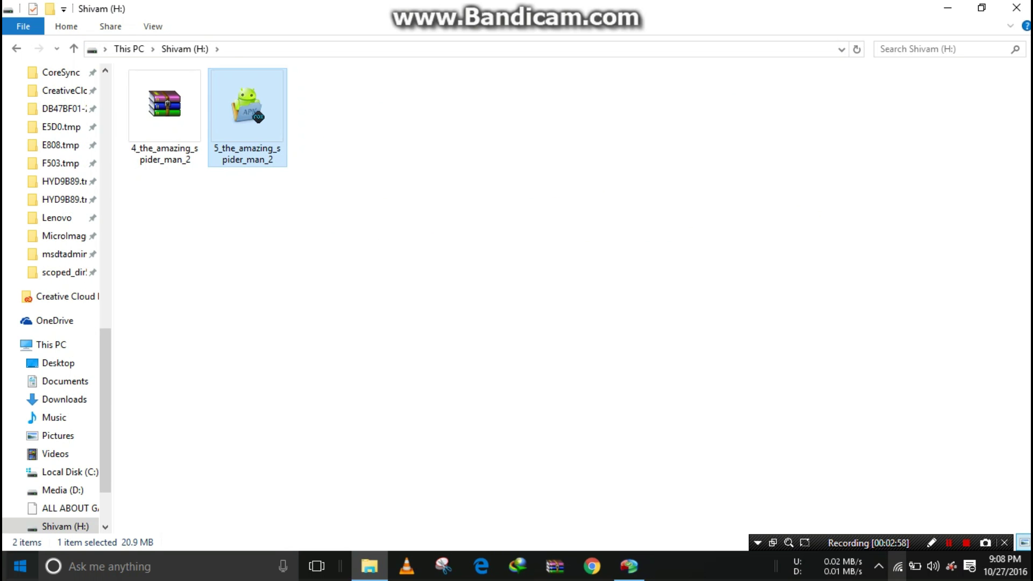
click(948, 542)
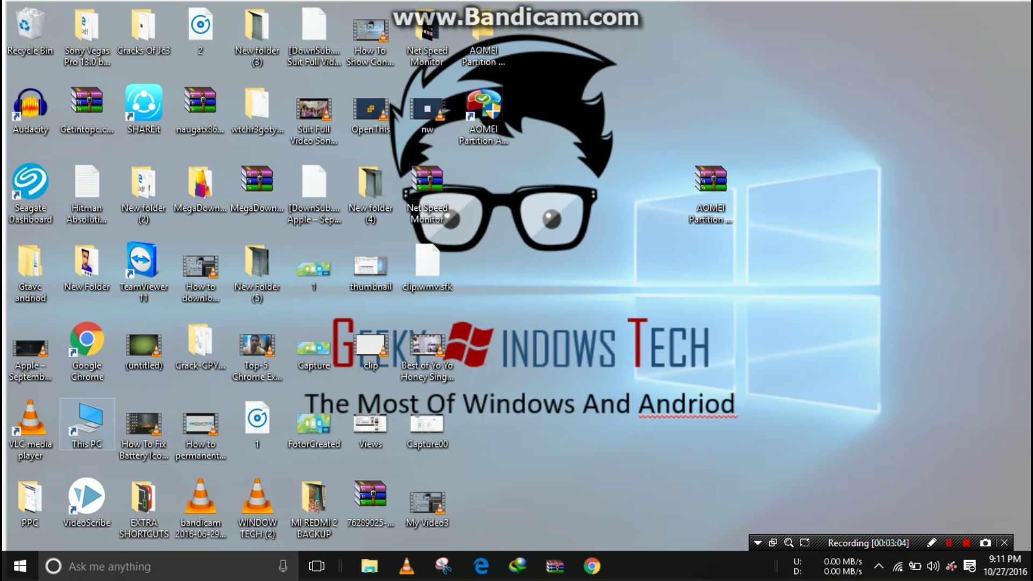
Reopen the H: drive through This PC, look over its files again and return to the drive list
double_click(87, 424)
click(220, 257)
double_click(219, 257)
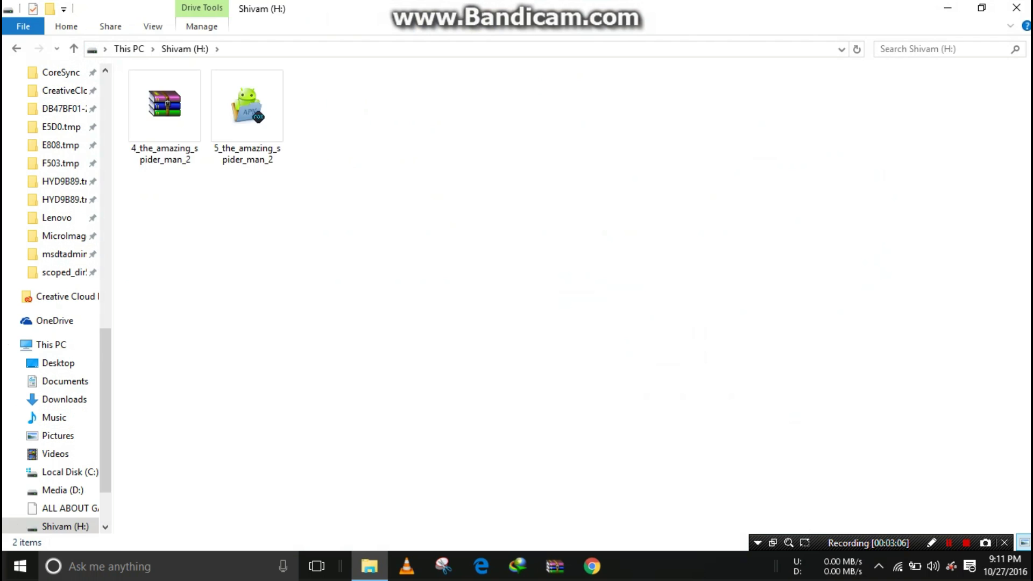
key(BackSpace)
Recheck the H: drive's file system in its properties and close File Explorer
right_click(213, 256)
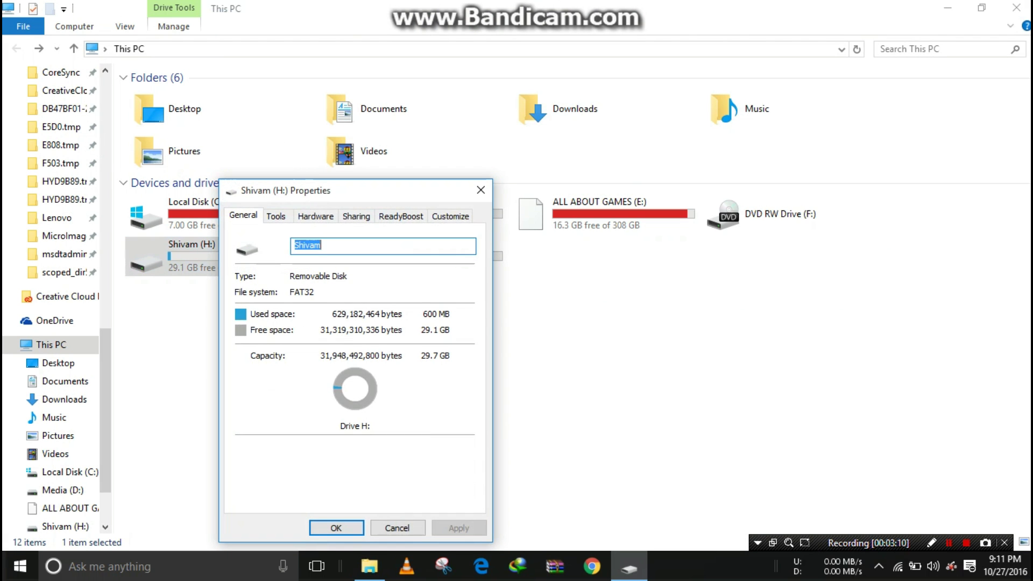
click(336, 528)
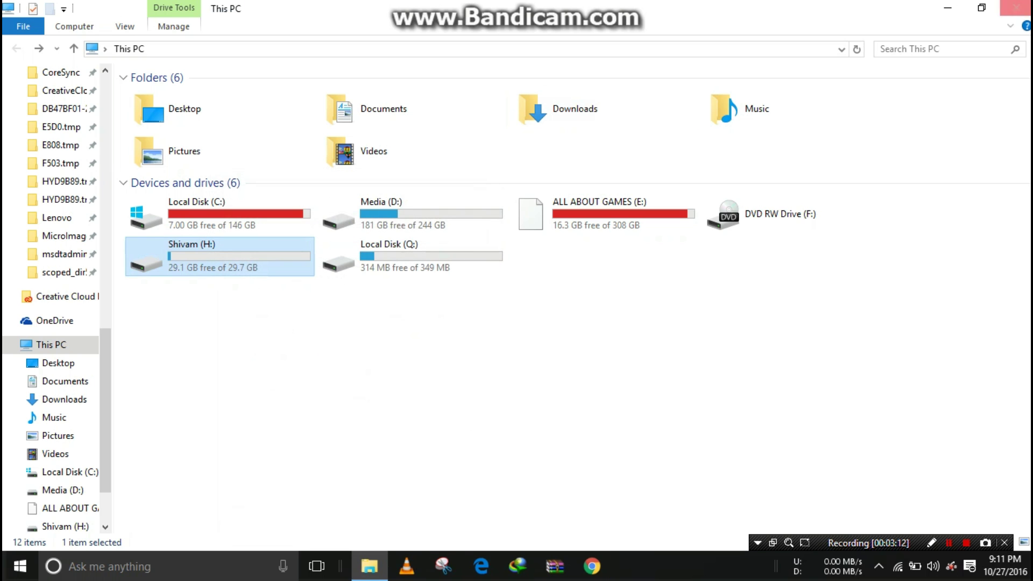
click(1015, 7)
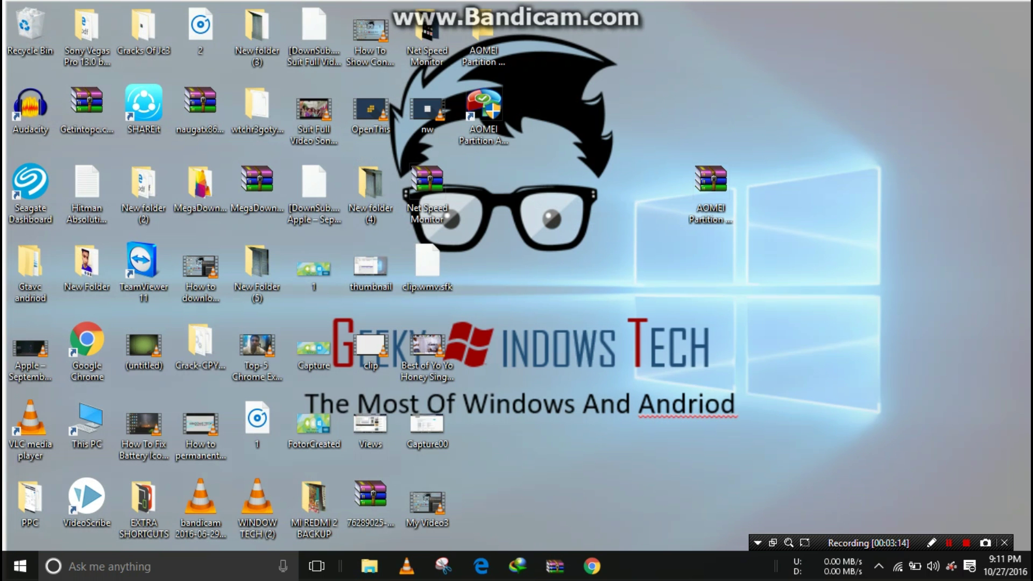